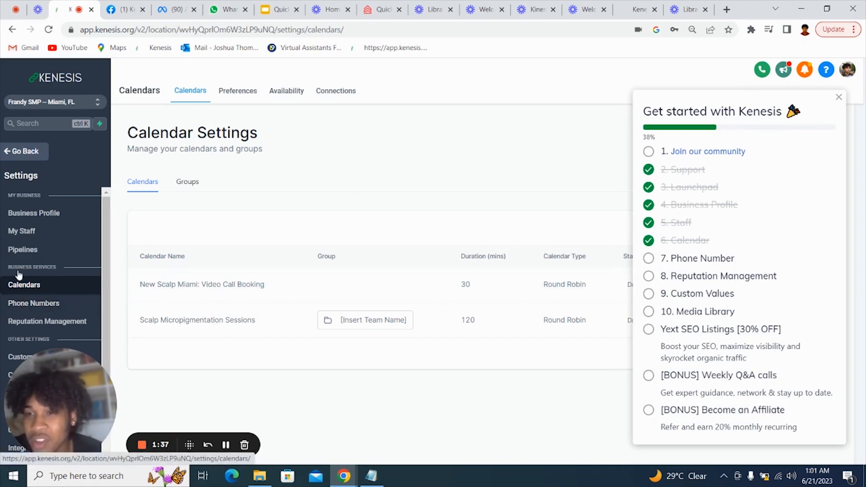
Step: Open the Phone Numbers settings and dismiss the getting-started checklist
{"action": "left_click", "coordinate": [15, 308]}
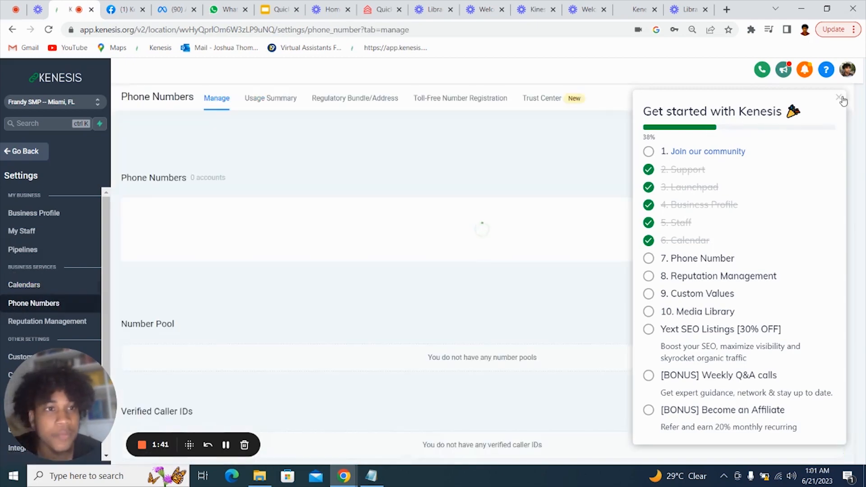
{"action": "left_click", "coordinate": [841, 98]}
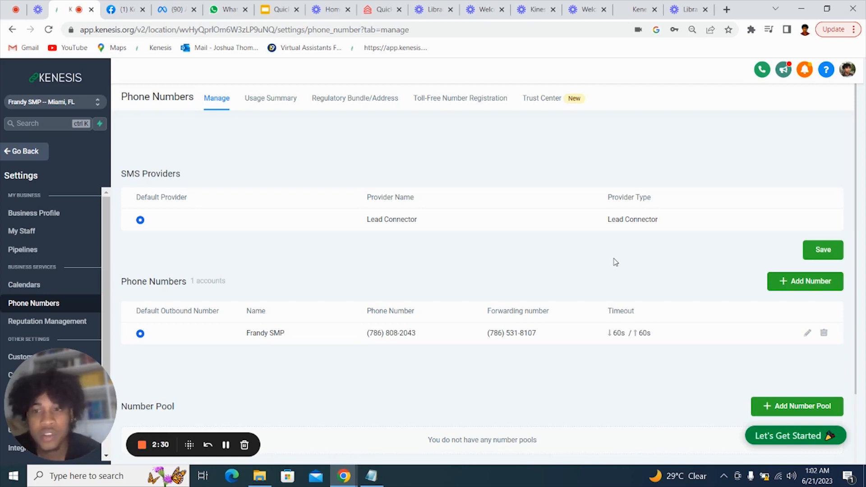
Step: Start adding a phone number, look through the available countries, and choose United States
{"action": "left_click", "coordinate": [790, 283]}
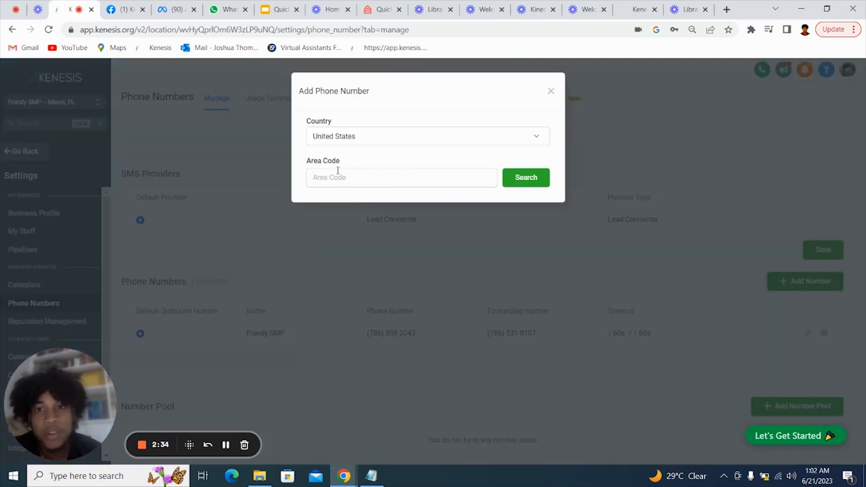
{"action": "left_click", "coordinate": [396, 134]}
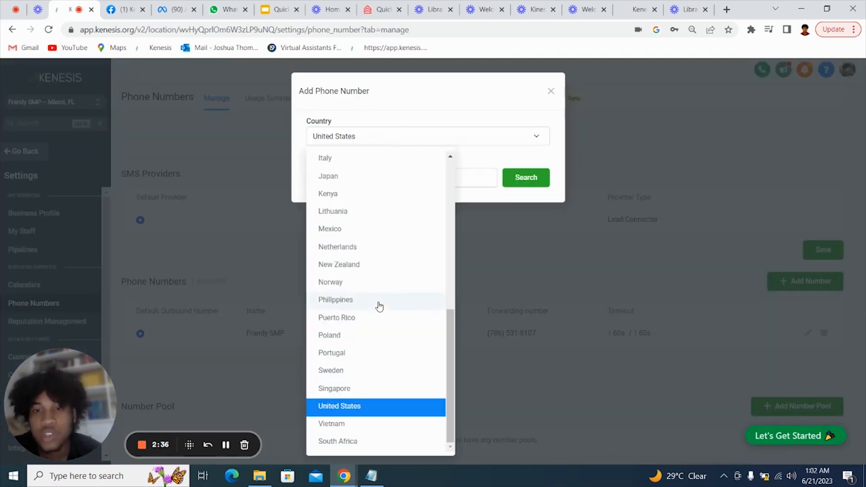
{"action": "scroll", "coordinate": [379, 331], "scroll_direction": "up", "scroll_amount": 5}
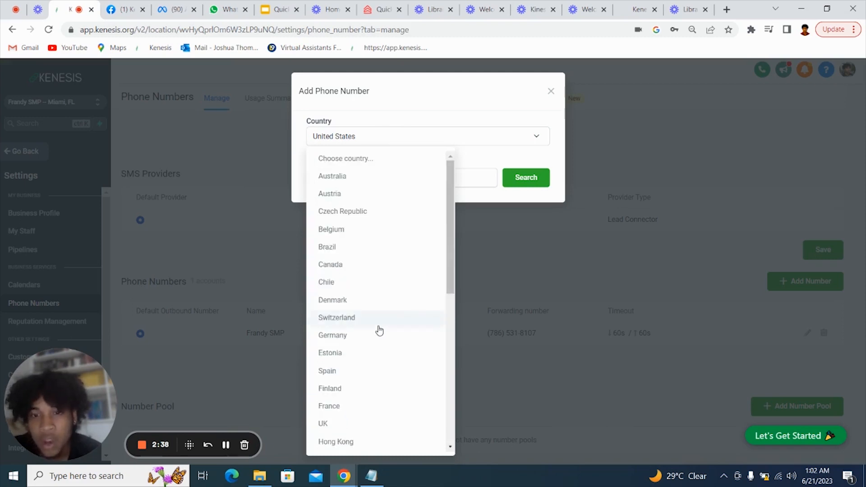
{"action": "scroll", "coordinate": [379, 331], "scroll_direction": "down", "scroll_amount": 8}
{"action": "scroll", "coordinate": [379, 331], "scroll_direction": "up", "scroll_amount": 8}
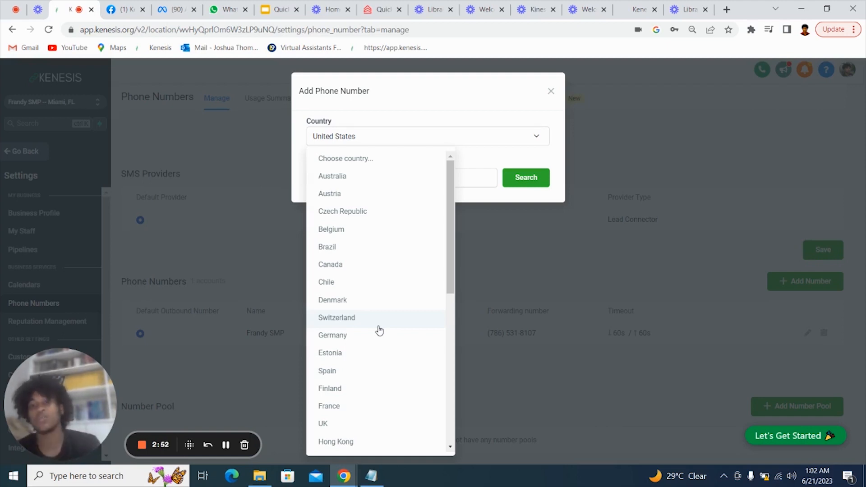
{"action": "scroll", "coordinate": [378, 330], "scroll_direction": "down", "scroll_amount": 5}
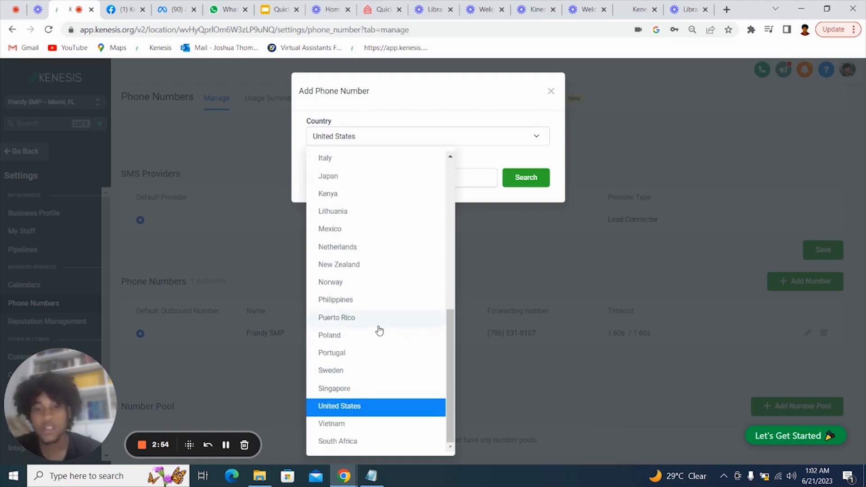
{"action": "left_click", "coordinate": [372, 407]}
Step: Search for available numbers with area code 929, review the list, and close the dialog without adding one
{"action": "left_click", "coordinate": [387, 172]}
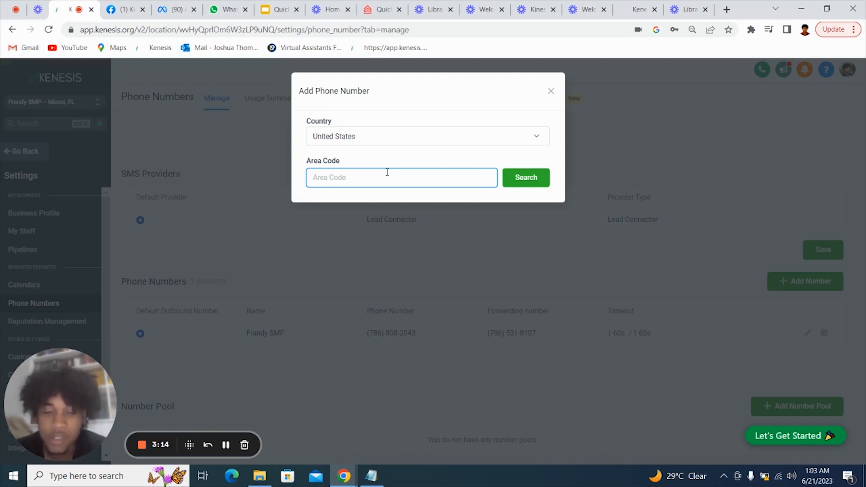
{"action": "type", "text": "929"}
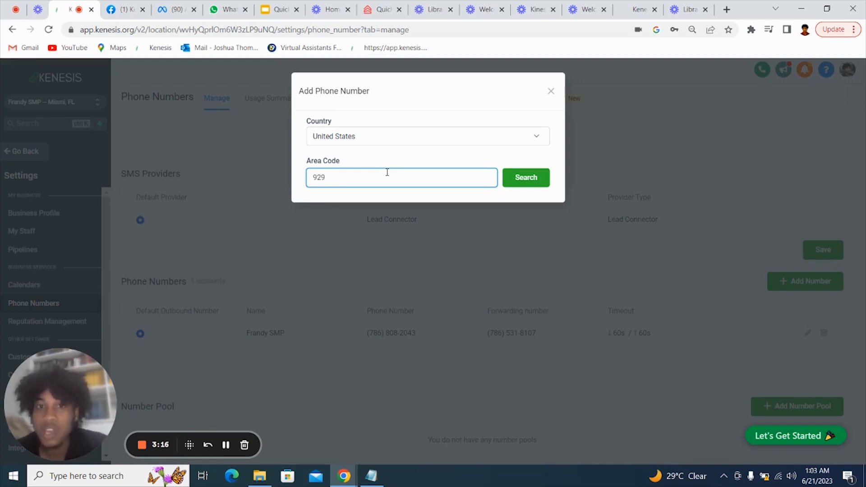
{"action": "left_click", "coordinate": [522, 183]}
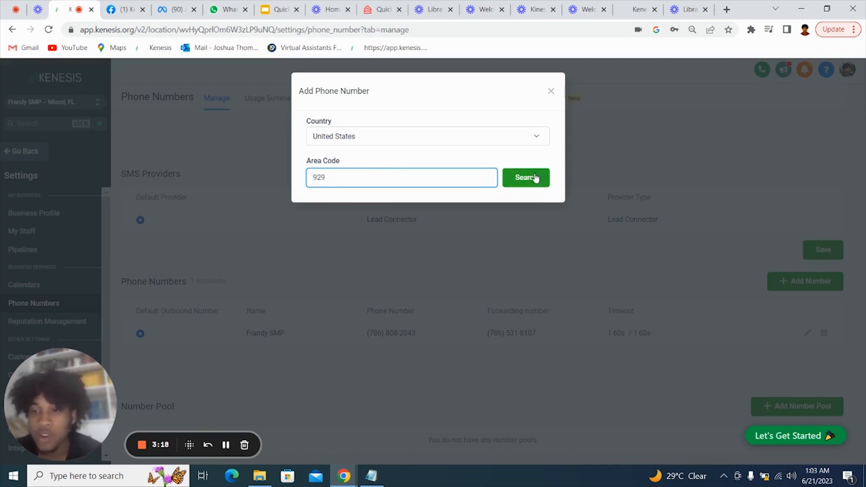
{"action": "left_click", "coordinate": [534, 178]}
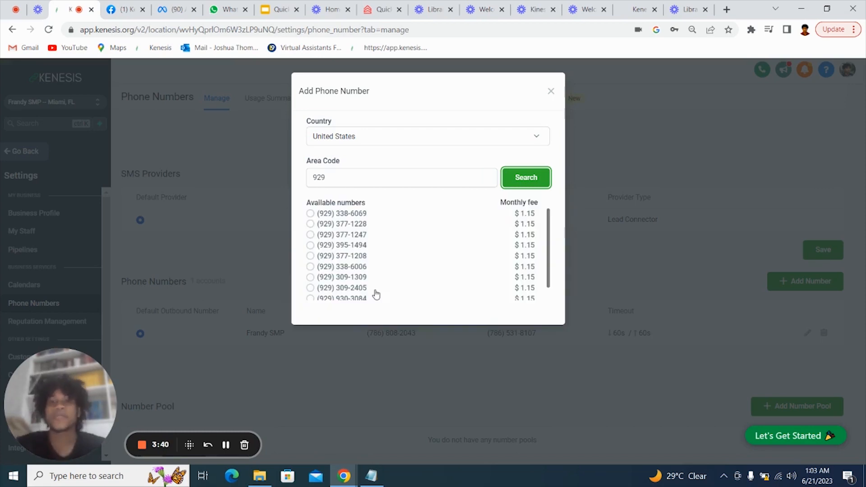
{"action": "scroll", "coordinate": [397, 261], "scroll_direction": "down", "scroll_amount": 1}
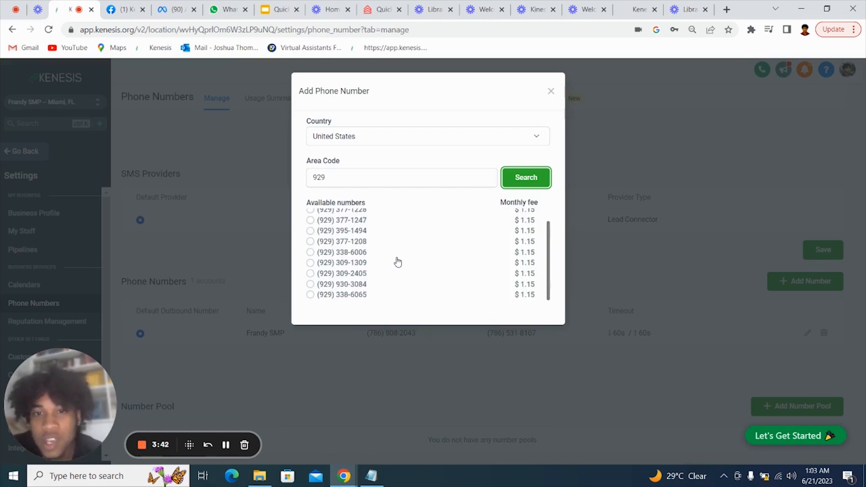
{"action": "scroll", "coordinate": [396, 261], "scroll_direction": "up", "scroll_amount": 1}
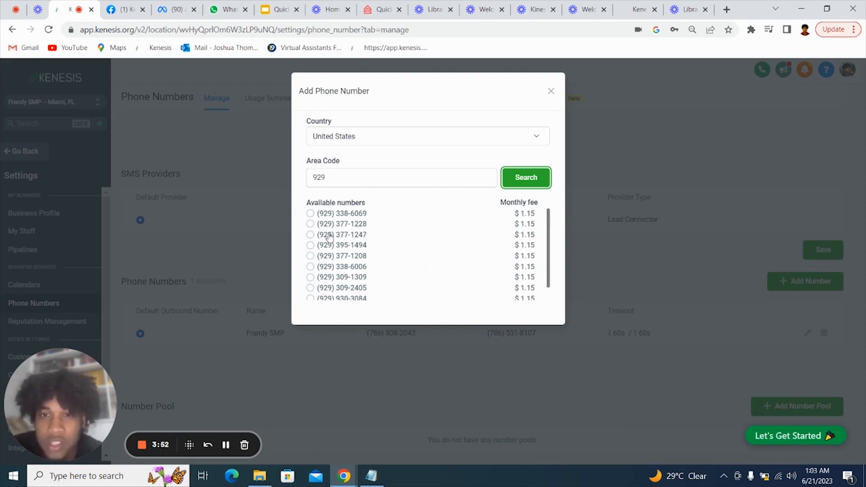
{"action": "left_click", "coordinate": [552, 88]}
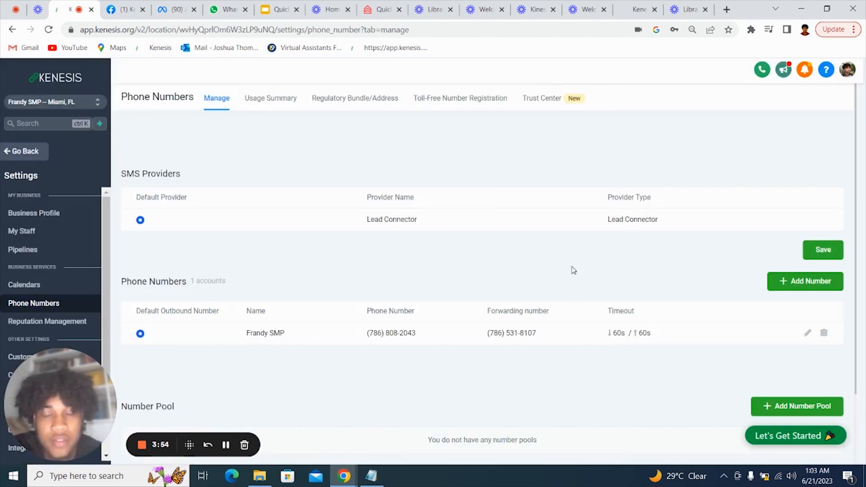
Step: Review the existing number's call forwarding, recording and timeout settings, update it, and save the Lead Connector SMS provider
{"action": "scroll", "coordinate": [563, 363], "scroll_direction": "down", "scroll_amount": 2}
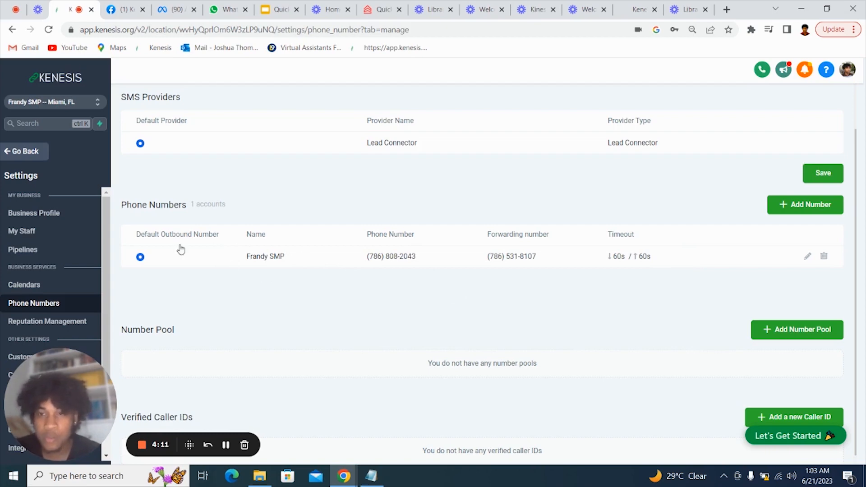
{"action": "left_click", "coordinate": [807, 256]}
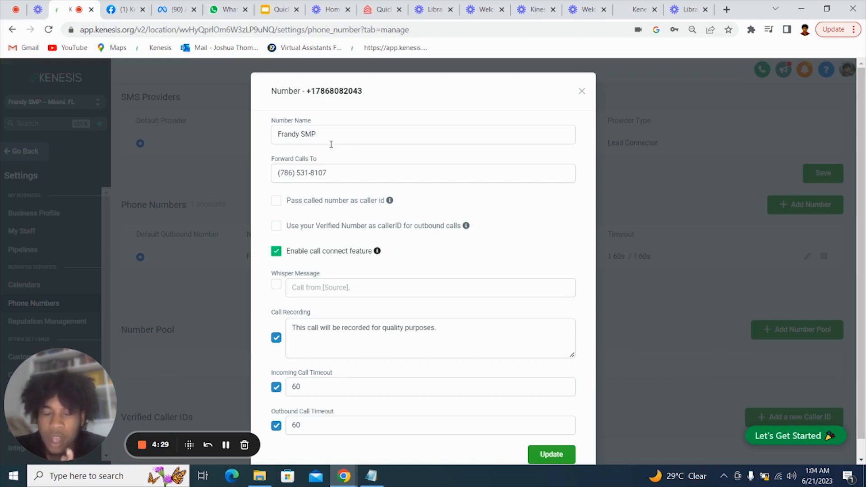
{"action": "left_click", "coordinate": [347, 175]}
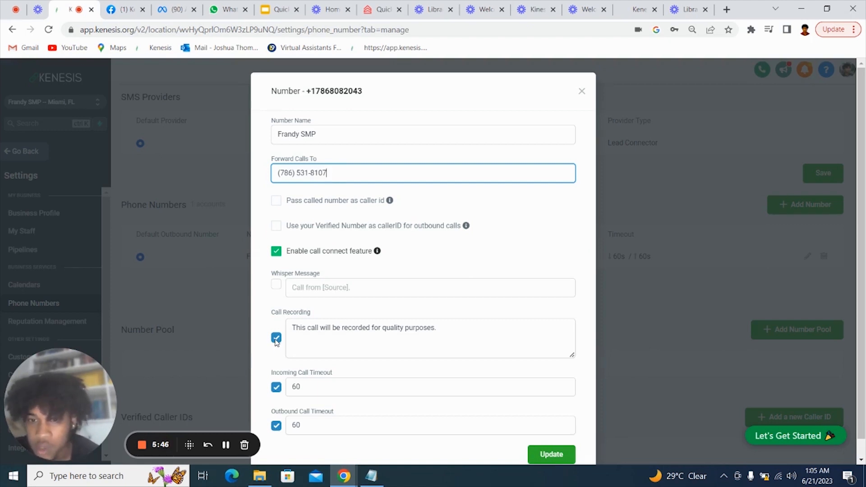
{"action": "left_click_drag", "start_coordinate": [293, 327], "coordinate": [325, 327]}
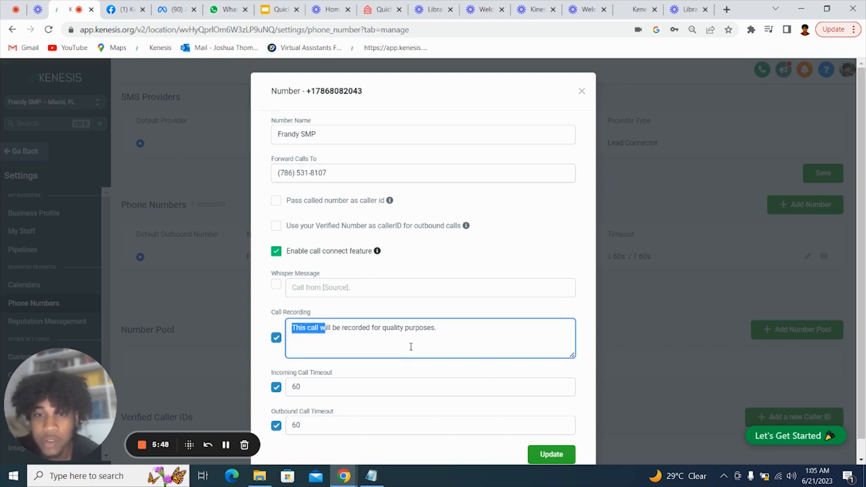
{"action": "left_click", "coordinate": [446, 336]}
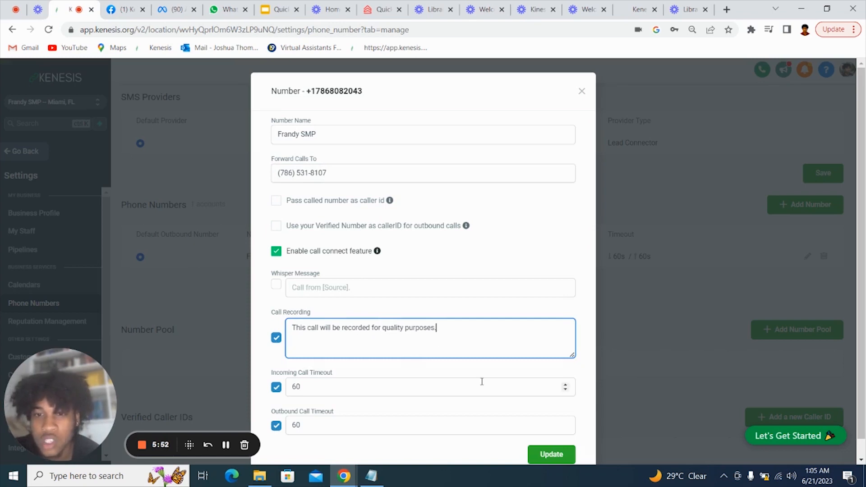
{"action": "scroll", "coordinate": [481, 383], "scroll_direction": "down", "scroll_amount": 1}
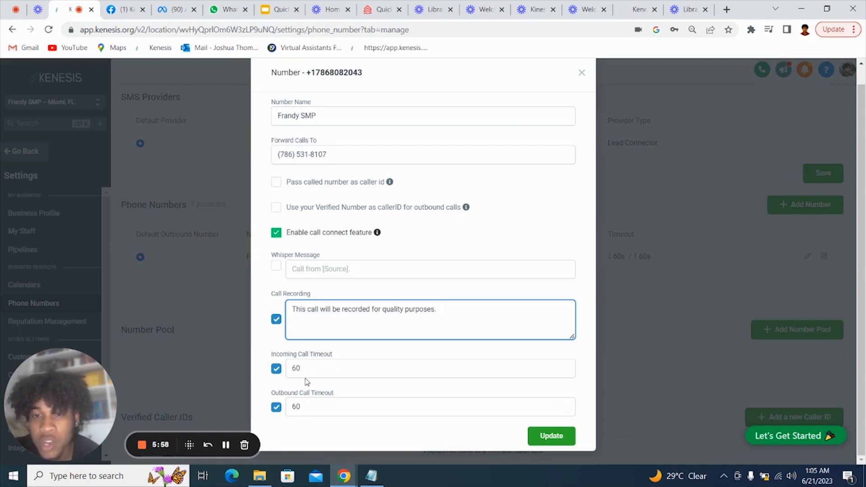
{"action": "left_click", "coordinate": [533, 434]}
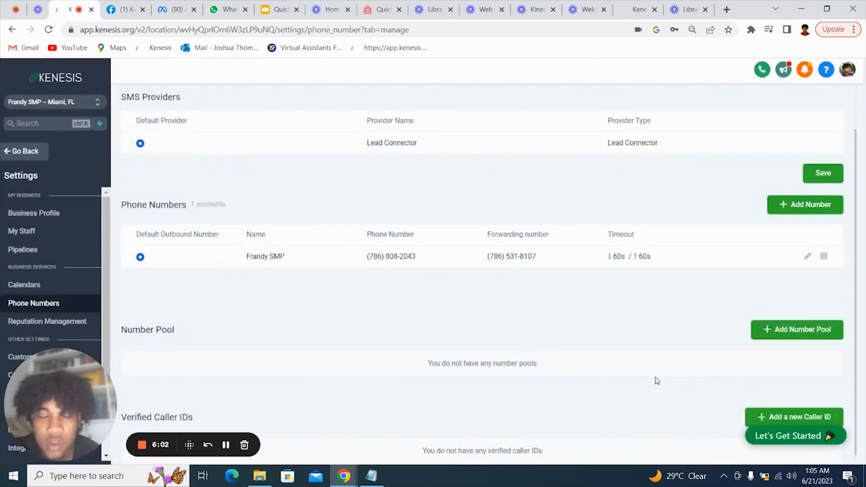
{"action": "left_click", "coordinate": [821, 178]}
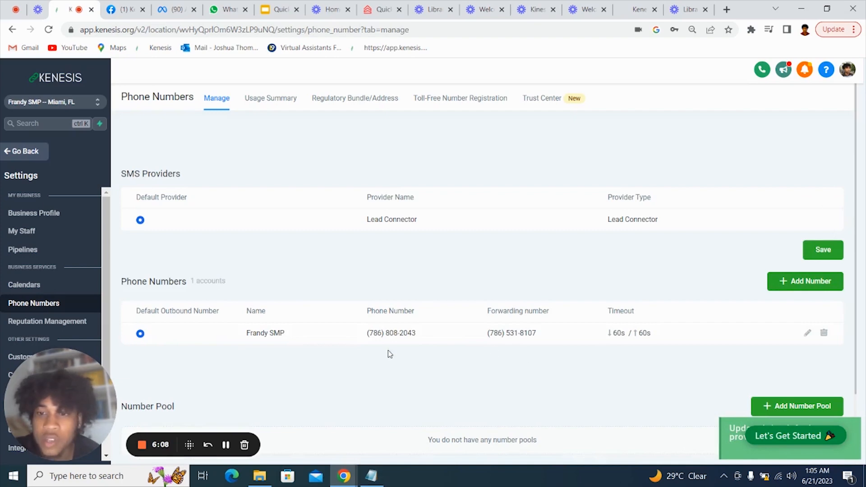
Step: Mark Phone Number as complete in the getting-started checklist, and open the Reputation Management settings with the checklist closed
{"action": "left_click", "coordinate": [773, 437]}
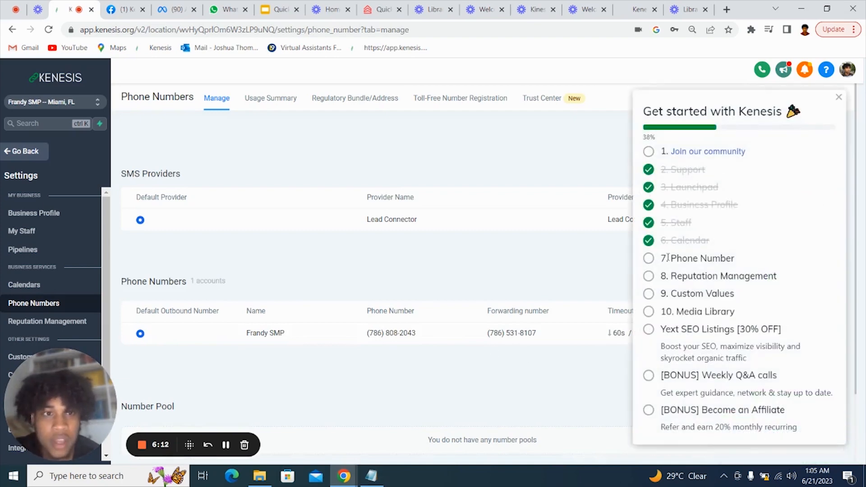
{"action": "left_click", "coordinate": [648, 259]}
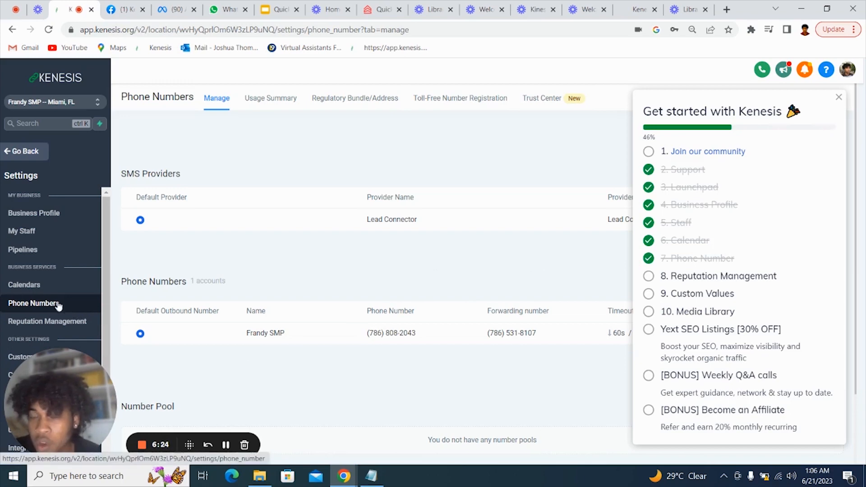
{"action": "left_click", "coordinate": [41, 321]}
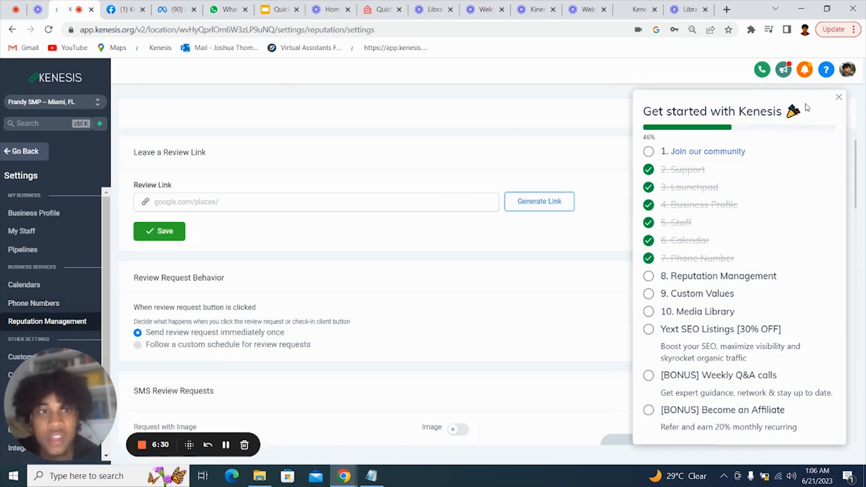
{"action": "left_click", "coordinate": [838, 99]}
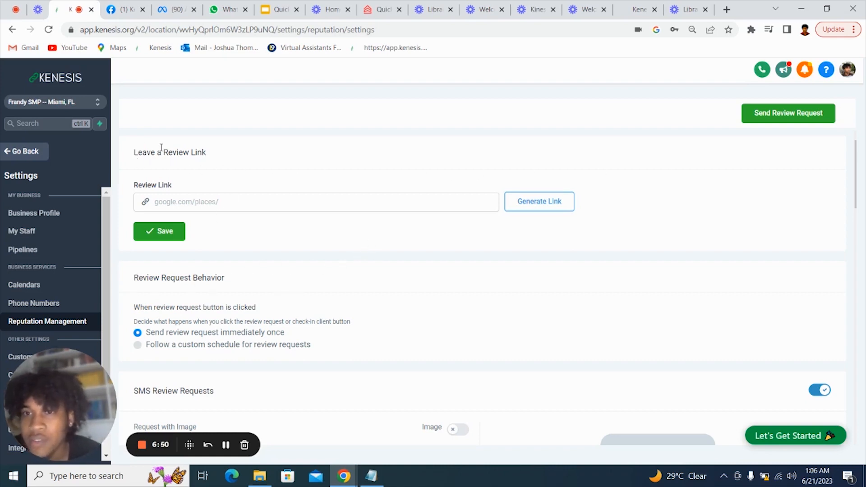
Step: Examine the Reputation Management sections for SMS review requests, email review requests, and the review widget with its embed code
{"action": "scroll", "coordinate": [223, 171], "scroll_direction": "down", "scroll_amount": 5}
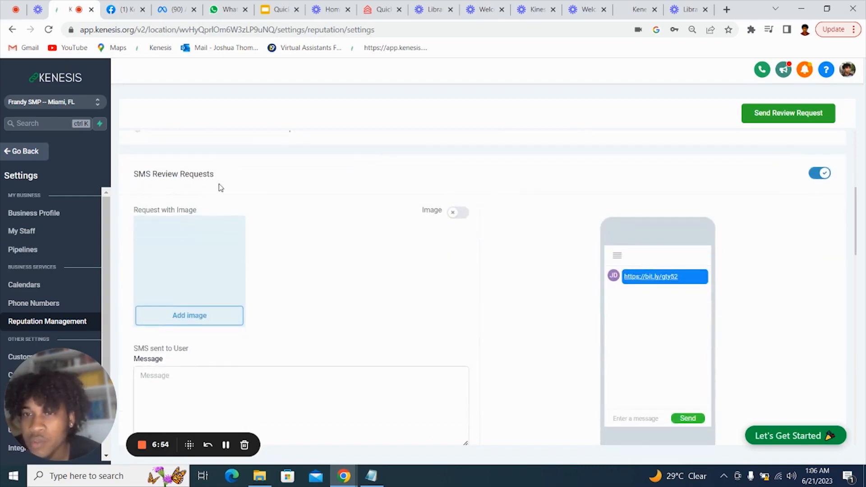
{"action": "scroll", "coordinate": [219, 188], "scroll_direction": "down", "scroll_amount": 6}
{"action": "scroll", "coordinate": [145, 219], "scroll_direction": "up", "scroll_amount": 3}
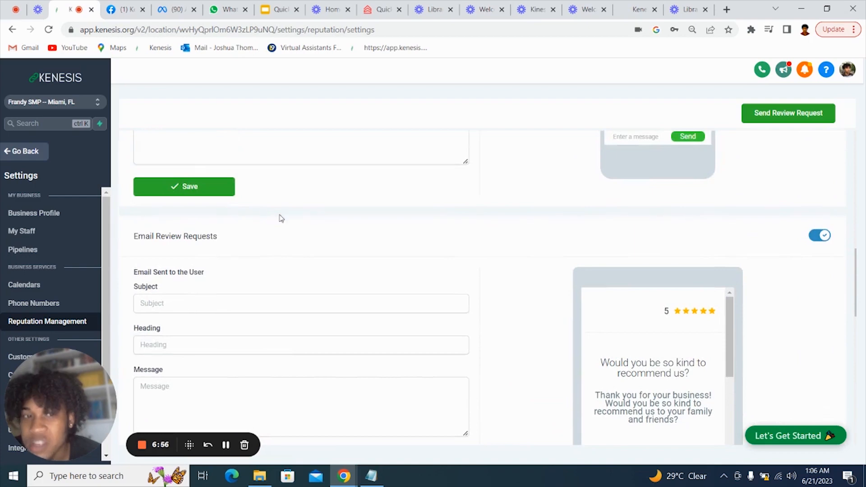
{"action": "scroll", "coordinate": [282, 219], "scroll_direction": "down", "scroll_amount": 8}
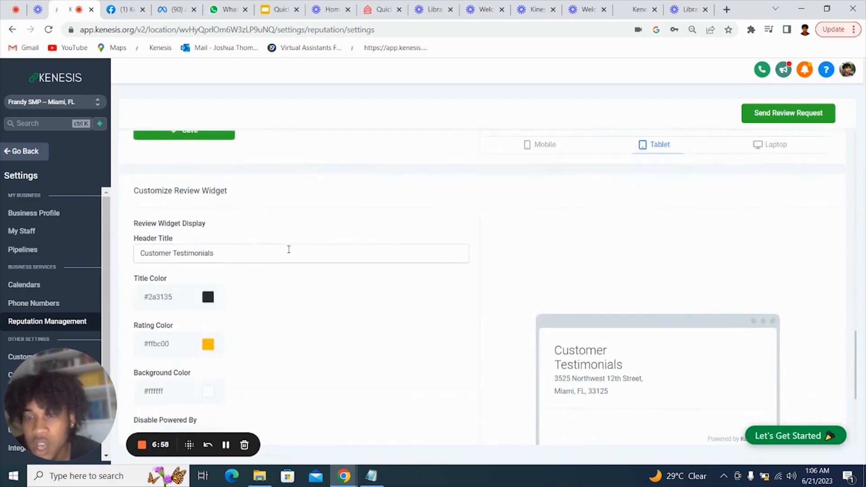
{"action": "scroll", "coordinate": [288, 250], "scroll_direction": "up", "scroll_amount": 8}
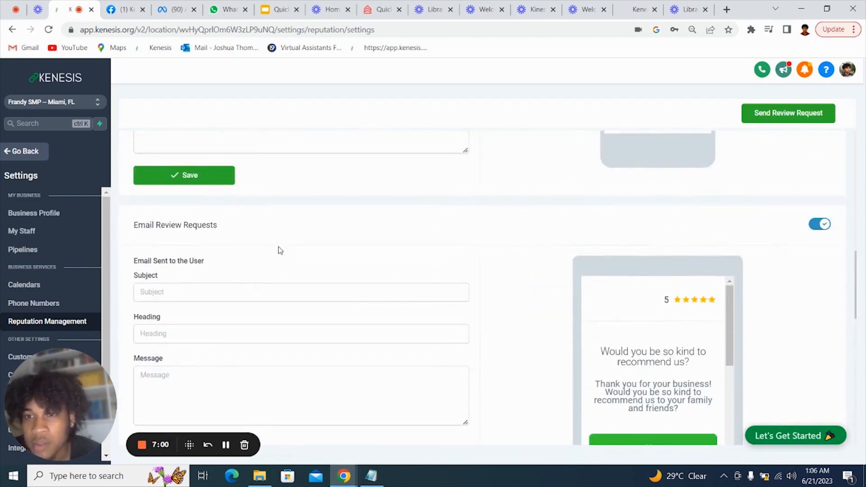
{"action": "scroll", "coordinate": [280, 250], "scroll_direction": "up", "scroll_amount": 6}
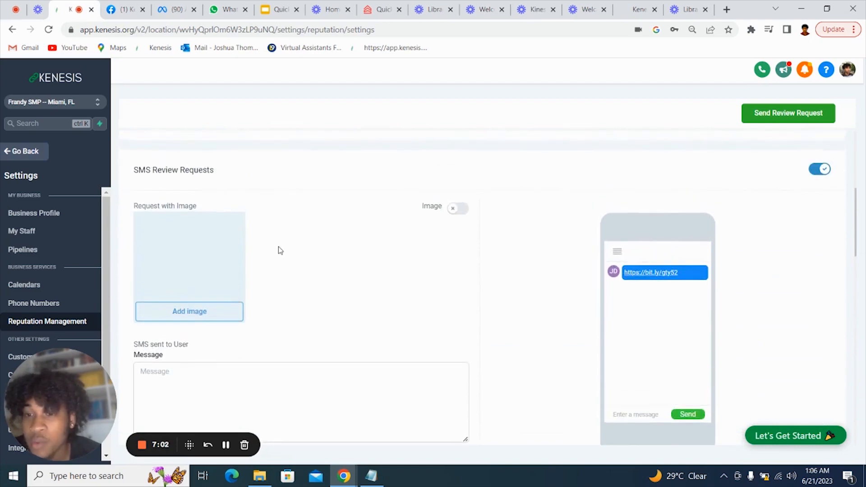
{"action": "scroll", "coordinate": [280, 250], "scroll_direction": "down", "scroll_amount": 3}
{"action": "scroll", "coordinate": [190, 302], "scroll_direction": "up", "scroll_amount": 2}
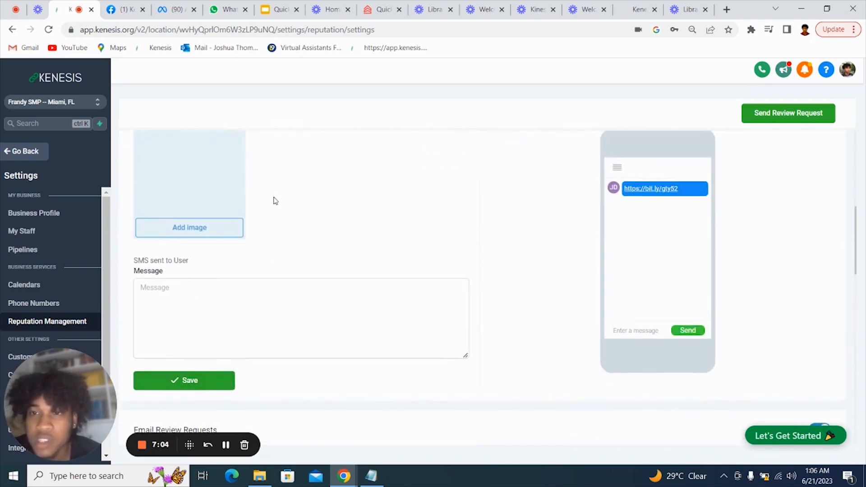
{"action": "scroll", "coordinate": [255, 280], "scroll_direction": "down", "scroll_amount": 12}
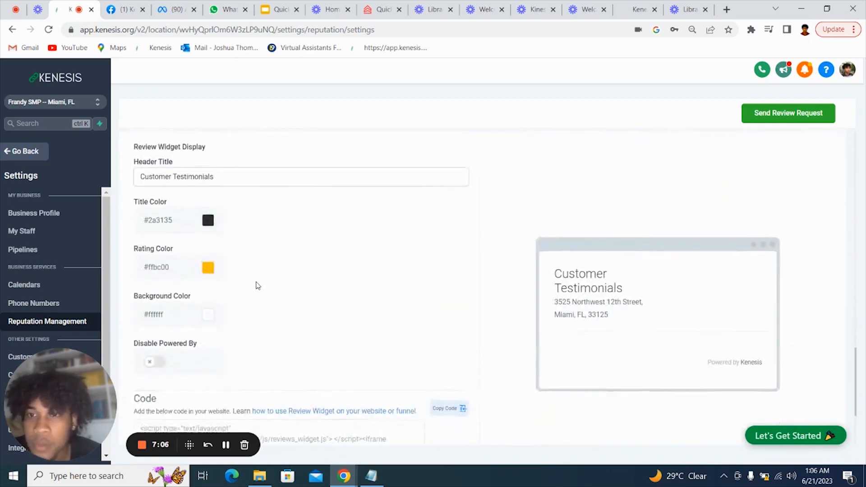
{"action": "scroll", "coordinate": [257, 284], "scroll_direction": "up", "scroll_amount": 2}
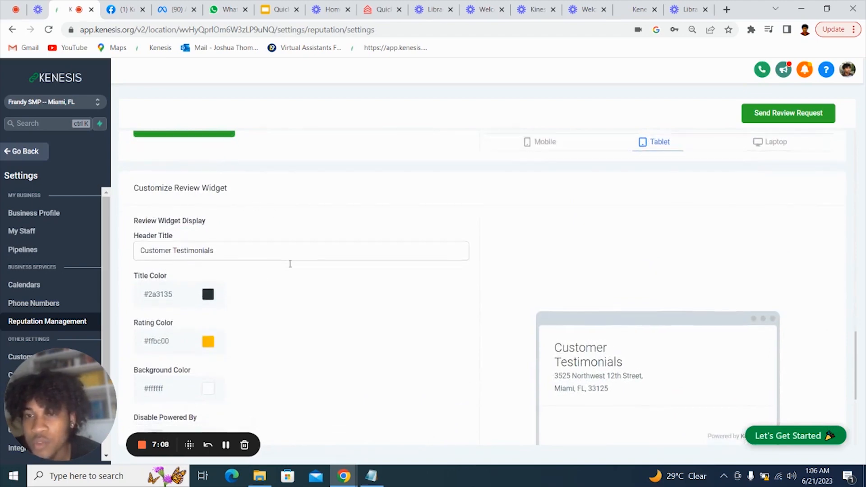
{"action": "scroll", "coordinate": [288, 263], "scroll_direction": "down", "scroll_amount": 4}
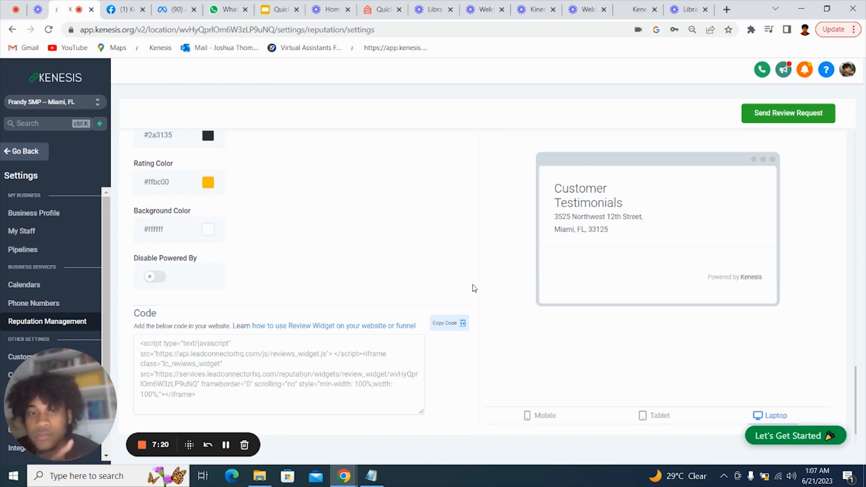
Step: Search Google for "the essentials jamaica" in a new browser tab
{"action": "scroll", "coordinate": [473, 287], "scroll_direction": "up", "scroll_amount": 15}
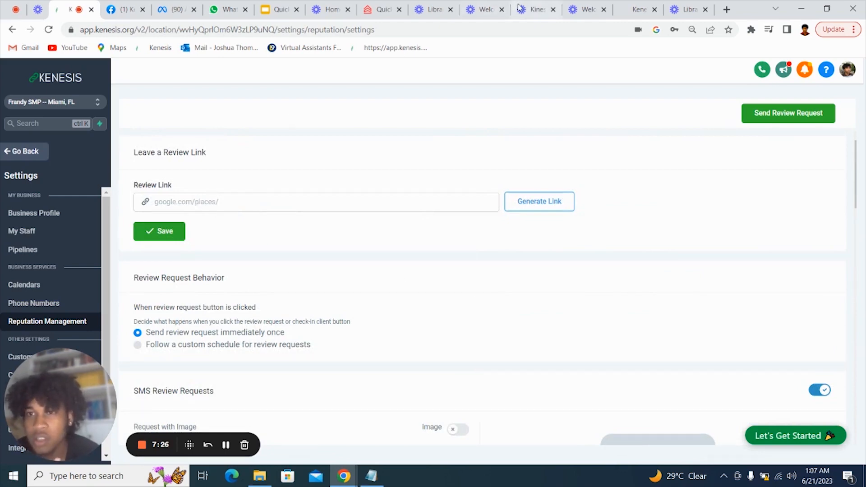
{"action": "left_click", "coordinate": [724, 9]}
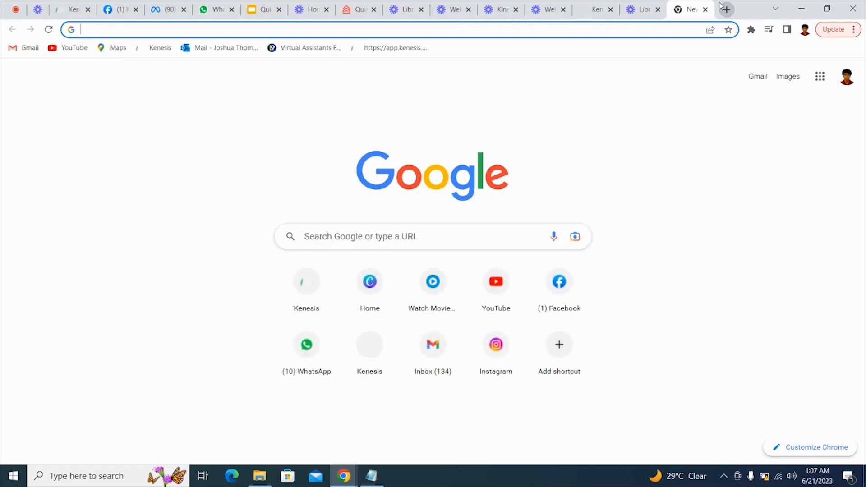
{"action": "type", "text": "the ess"}
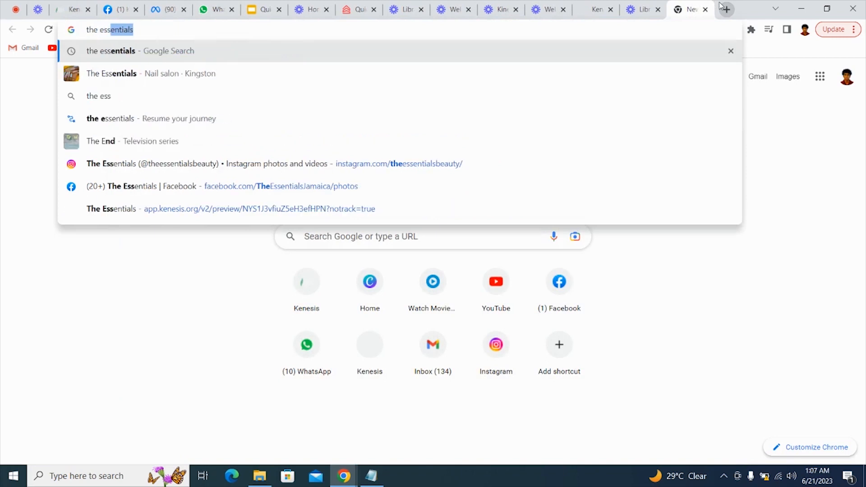
{"action": "type", "text": "entials"}
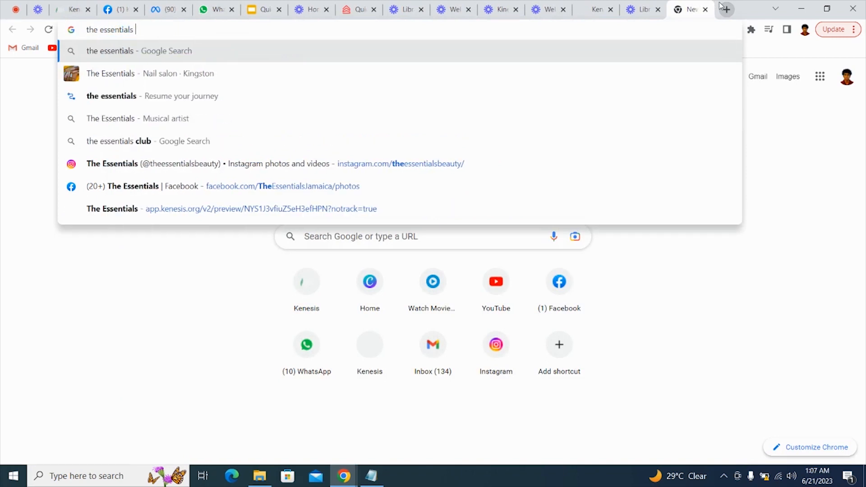
{"action": "type", "text": " jamaica"}
{"action": "key", "text": "Return"}
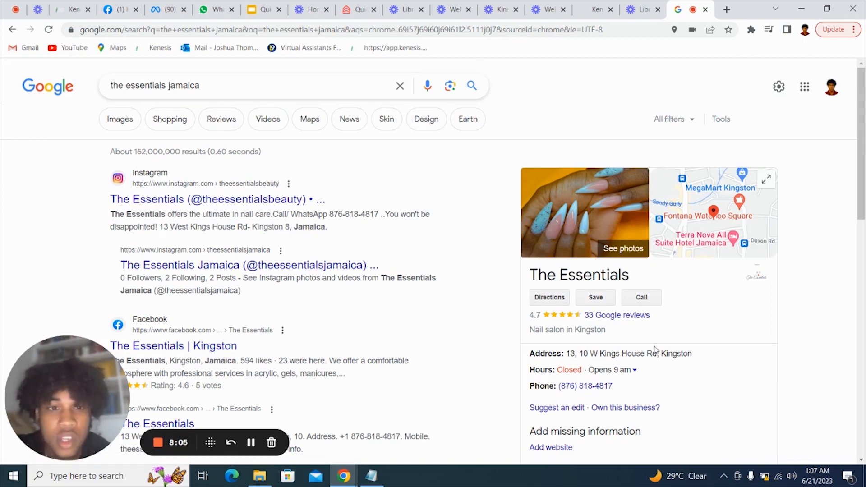
Step: Open The Essentials' map listing from the search results and select its web address, checking the empty Review Link field in Kenesis
{"action": "scroll", "coordinate": [656, 350], "scroll_direction": "down", "scroll_amount": 2}
{"action": "scroll", "coordinate": [656, 350], "scroll_direction": "up", "scroll_amount": 1}
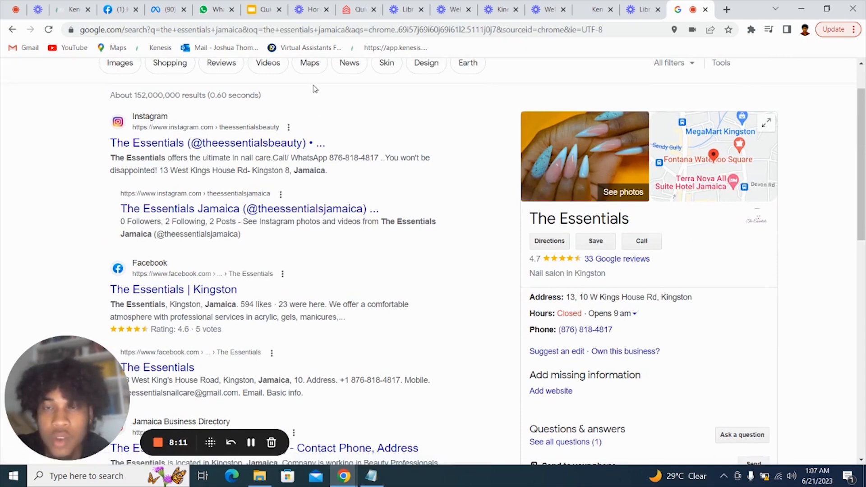
{"action": "left_click", "coordinate": [694, 177]}
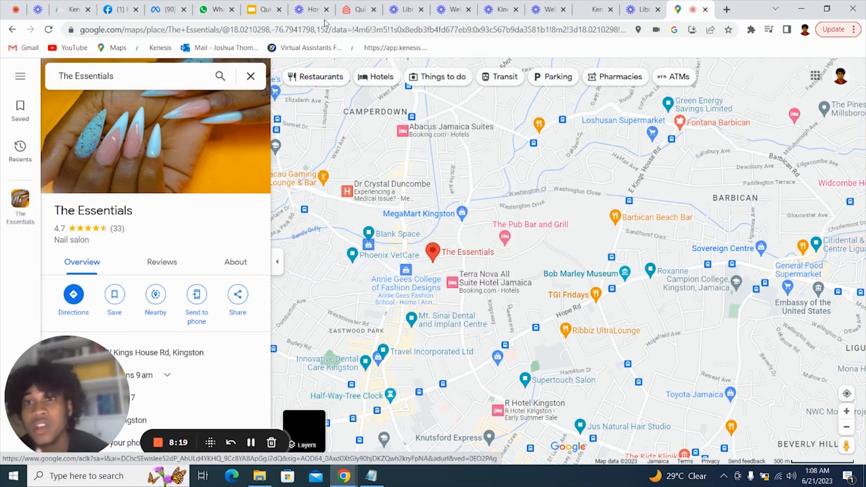
{"action": "left_click", "coordinate": [73, 9]}
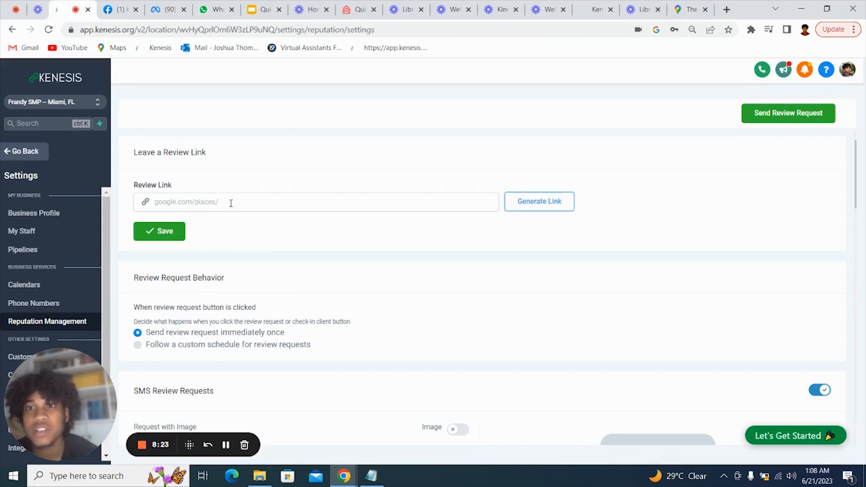
{"action": "left_click", "coordinate": [689, 9]}
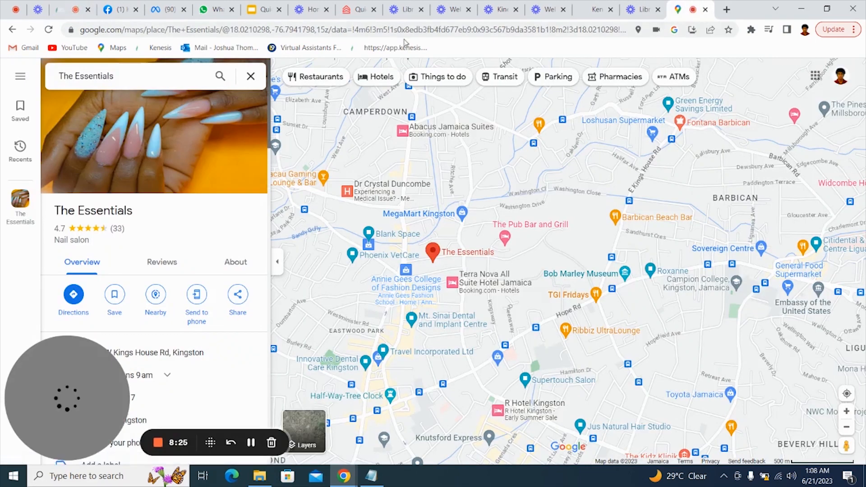
{"action": "left_click", "coordinate": [185, 28]}
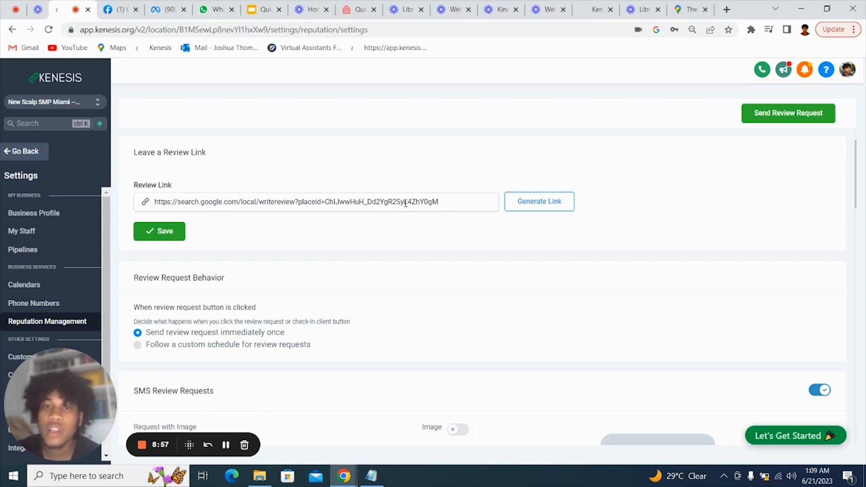
Step: Generate the Google review link in the Review Link field of the New Scalp SMP Miami account
{"action": "left_click", "coordinate": [402, 201]}
{"action": "key", "text": "ctrl+a"}
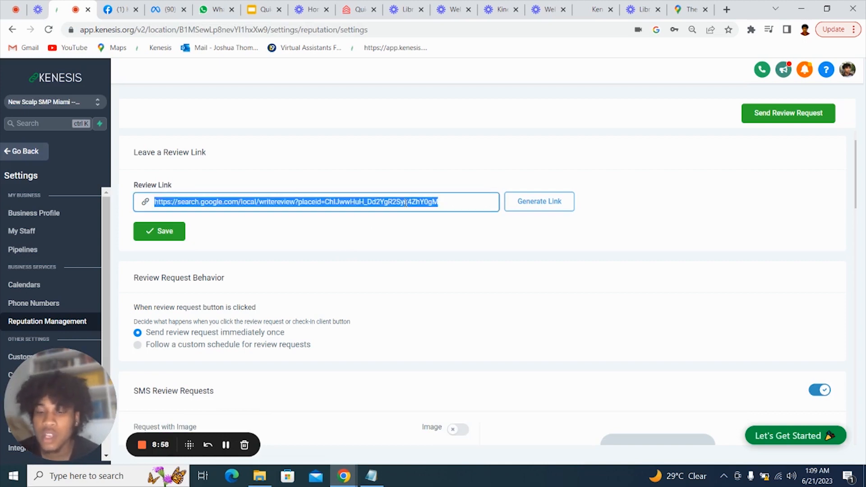
{"action": "key", "text": "ctrl+v"}
{"action": "left_click", "coordinate": [548, 199]}
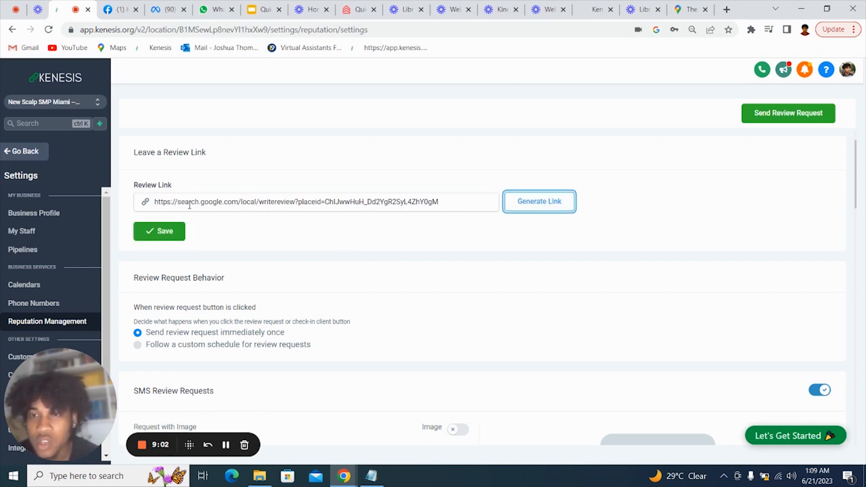
Step: Copy the generated review link and open it in a new browser tab
{"action": "triple_click", "coordinate": [224, 202]}
{"action": "key", "text": "ctrl+c"}
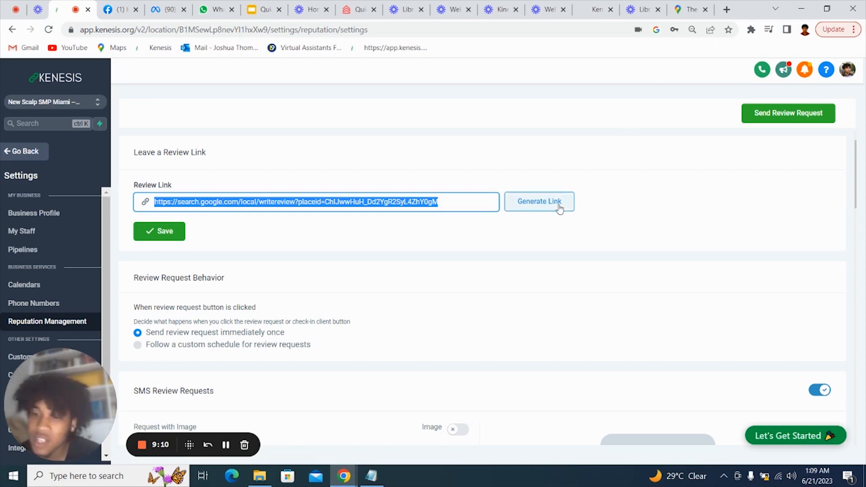
{"action": "left_click", "coordinate": [725, 10]}
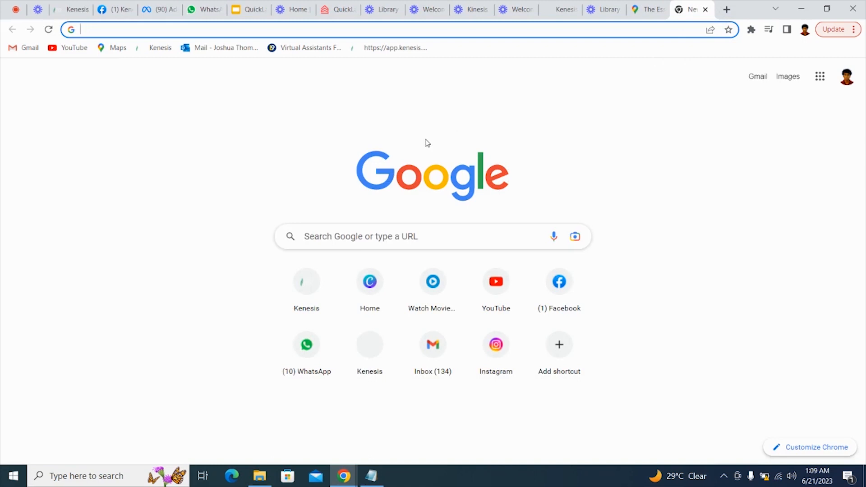
{"action": "key", "text": "ctrl+v"}
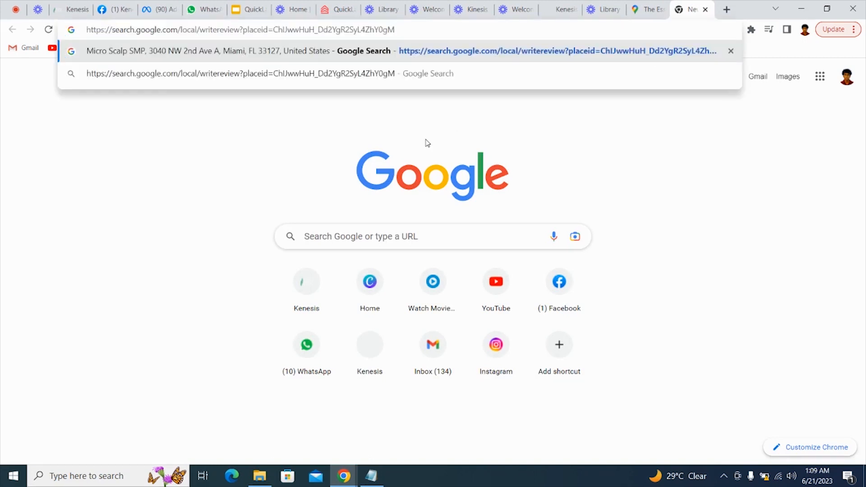
{"action": "key", "text": "Return"}
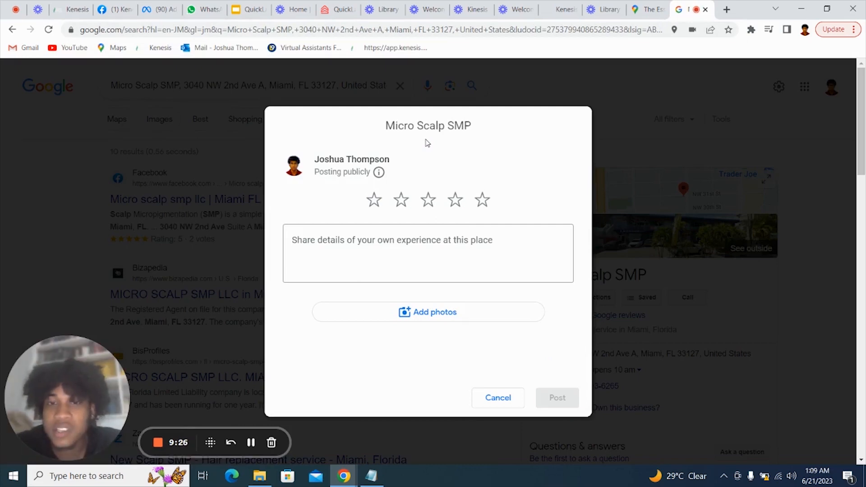
Step: Draft a five-star test review reading "fuiqhdiajwio" for Micro Scalp SMP and discard it without posting
{"action": "left_click", "coordinate": [422, 233]}
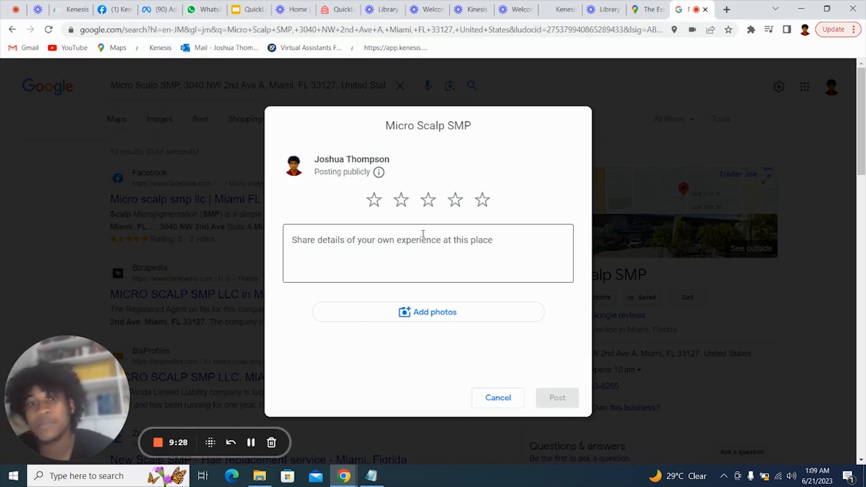
{"action": "type", "text": "fuiqhdiajwio"}
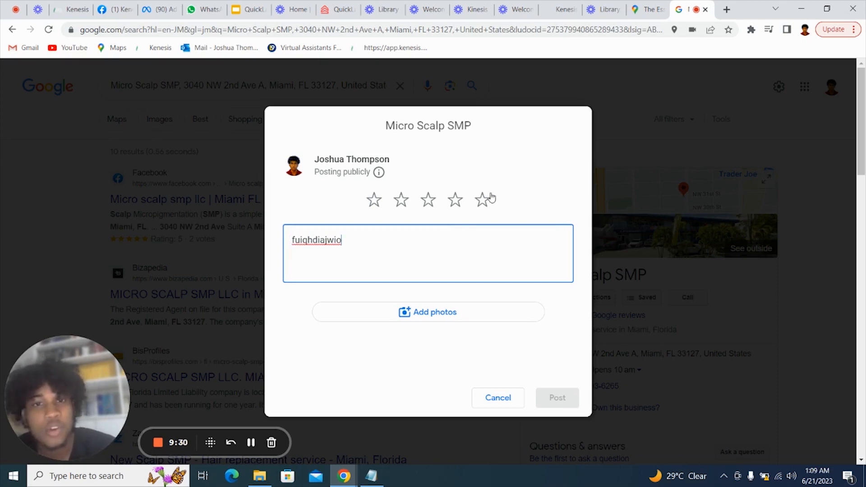
{"action": "left_click", "coordinate": [482, 199]}
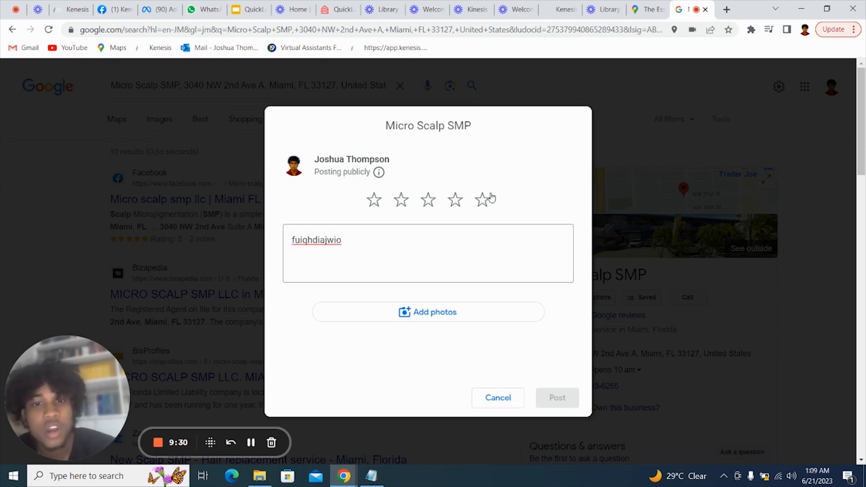
{"action": "left_click", "coordinate": [504, 400]}
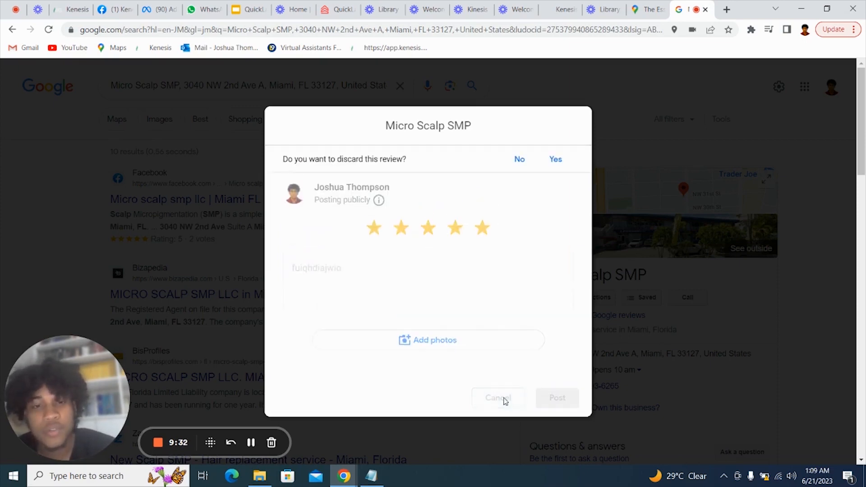
{"action": "left_click", "coordinate": [559, 159]}
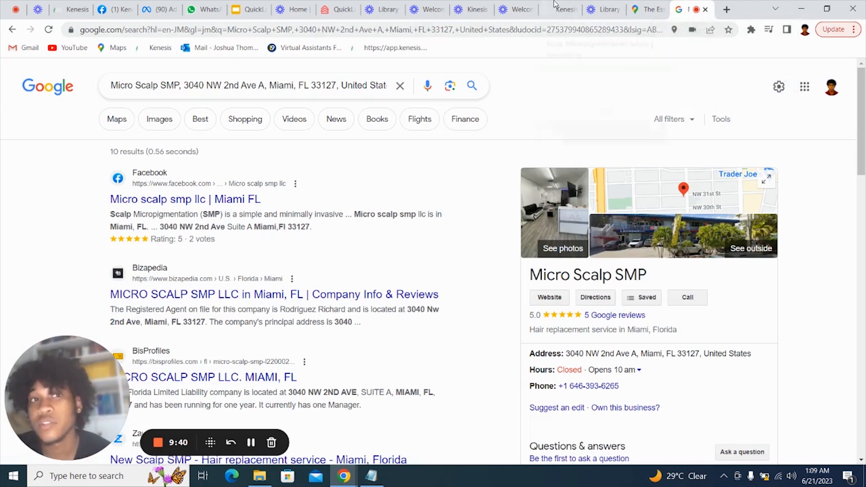
Step: Return to the Reputation Management settings, test the link in the SMS review request preview, and close the review page it opens
{"action": "left_click", "coordinate": [71, 9]}
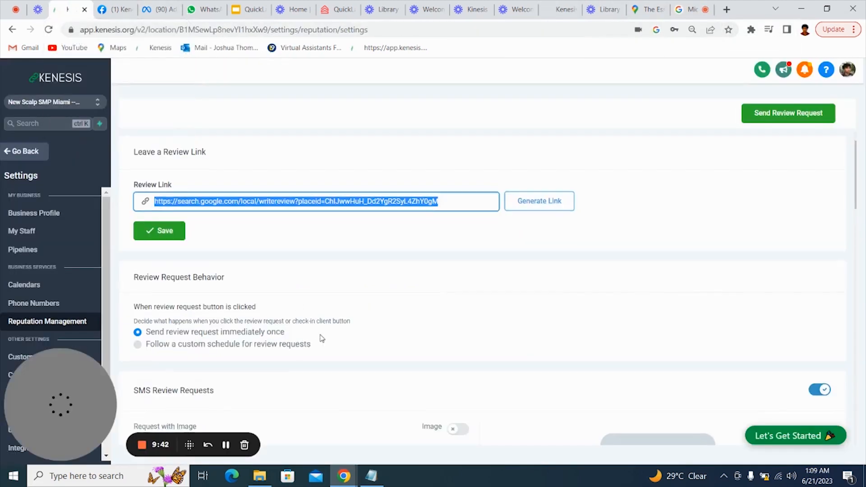
{"action": "scroll", "coordinate": [321, 338], "scroll_direction": "down", "scroll_amount": 5}
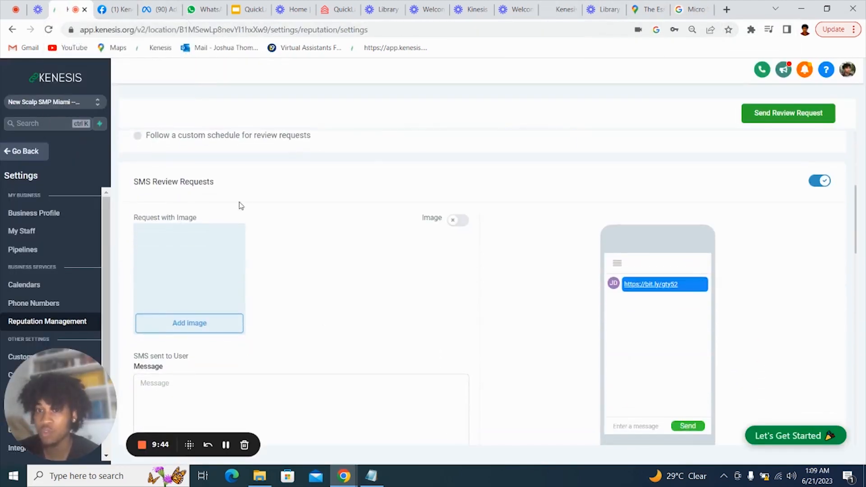
{"action": "left_click", "coordinate": [654, 286]}
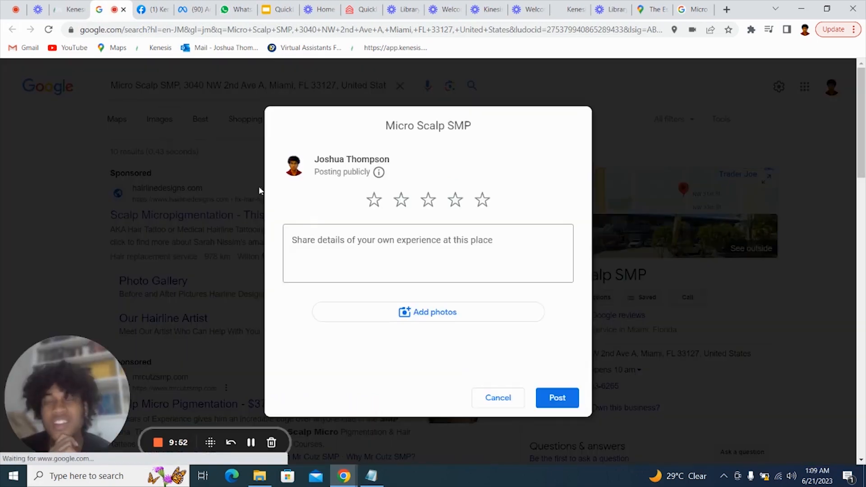
{"action": "left_click", "coordinate": [124, 9]}
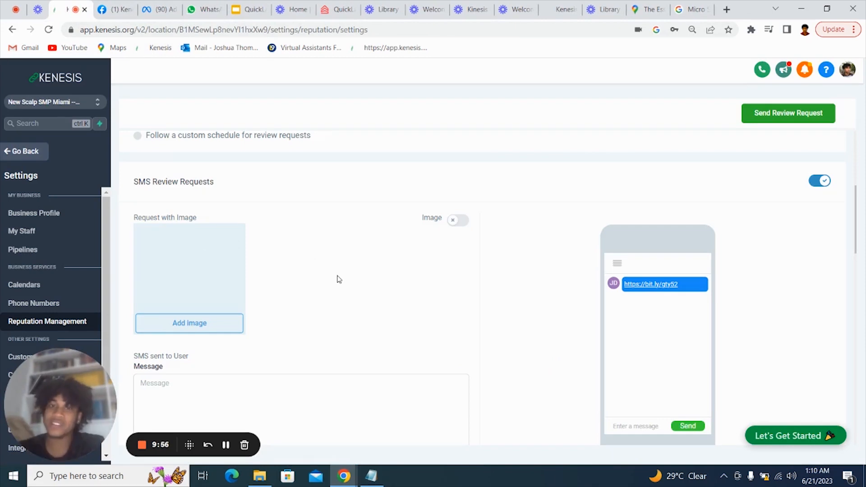
Step: Examine the SMS message, email request fields, and review widget colours, preview and embed code for the New Scalp SMP Miami account
{"action": "scroll", "coordinate": [427, 301], "scroll_direction": "down", "scroll_amount": 8}
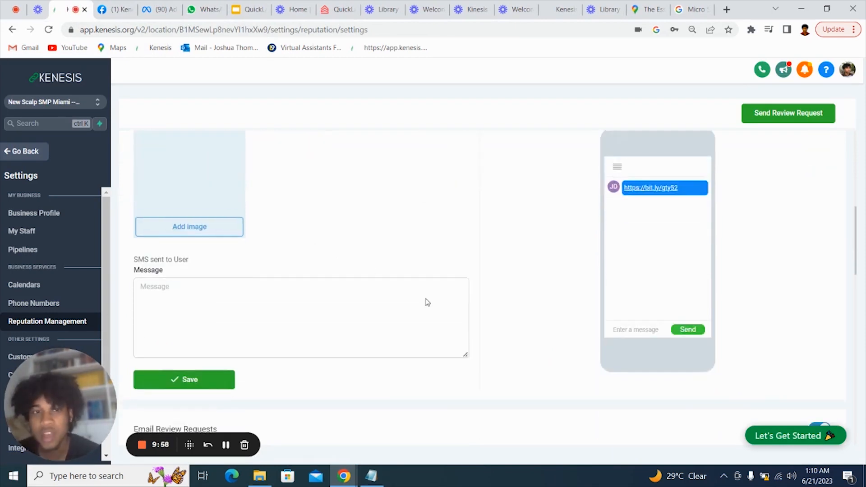
{"action": "scroll", "coordinate": [426, 299], "scroll_direction": "down", "scroll_amount": 3}
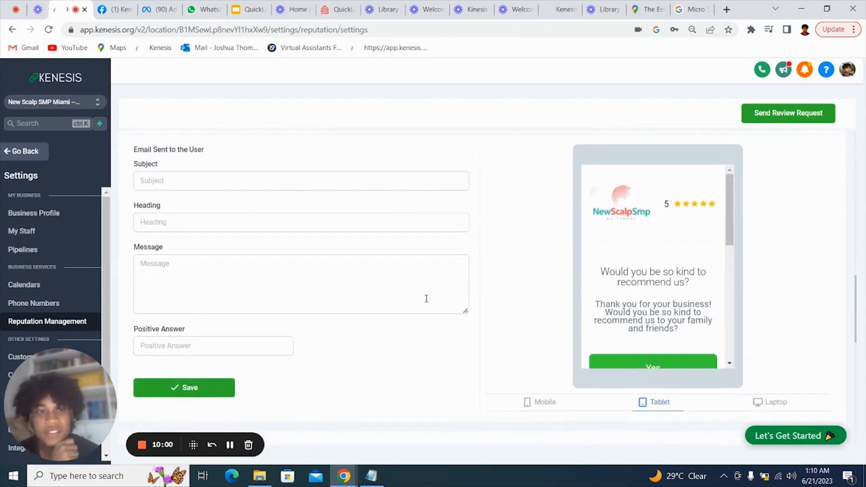
{"action": "scroll", "coordinate": [426, 299], "scroll_direction": "up", "scroll_amount": 3}
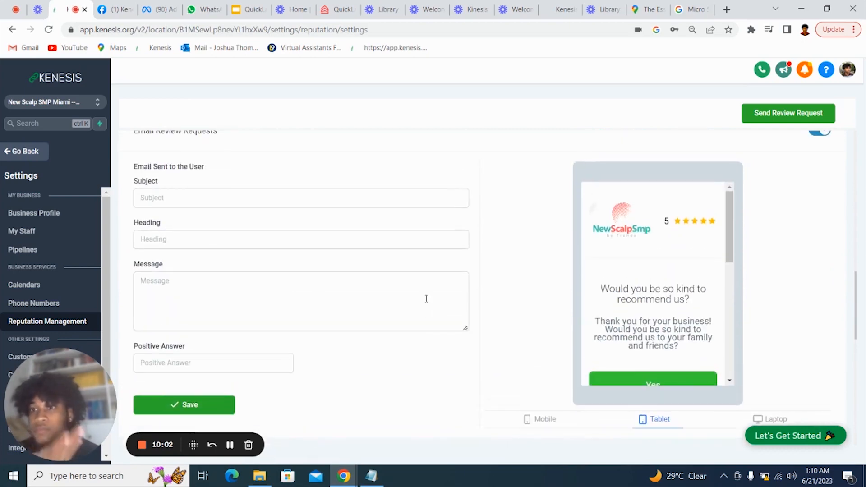
{"action": "scroll", "coordinate": [426, 300], "scroll_direction": "up", "scroll_amount": 2}
{"action": "scroll", "coordinate": [426, 299], "scroll_direction": "down", "scroll_amount": 12}
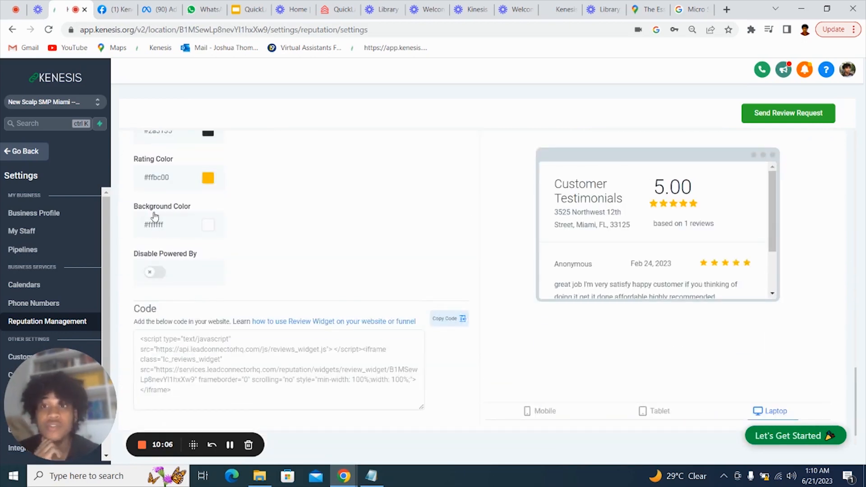
{"action": "scroll", "coordinate": [295, 251], "scroll_direction": "up", "scroll_amount": 1}
{"action": "scroll", "coordinate": [295, 251], "scroll_direction": "down", "scroll_amount": 1}
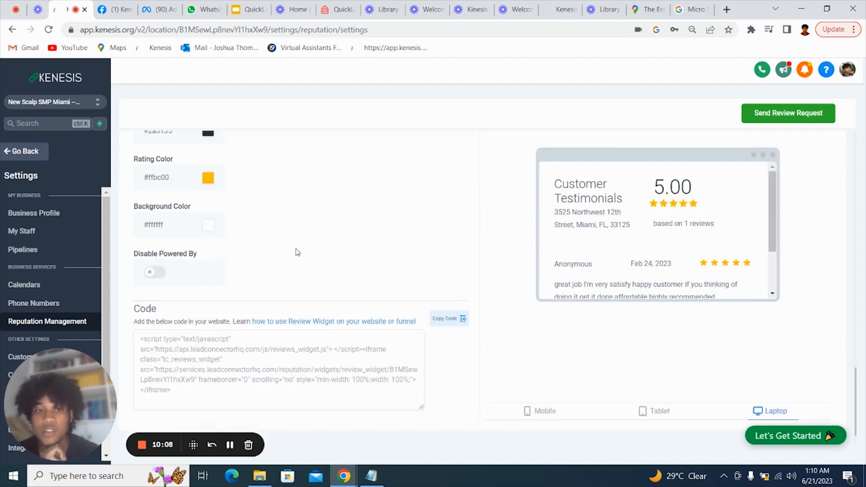
{"action": "scroll", "coordinate": [295, 251], "scroll_direction": "up", "scroll_amount": 15}
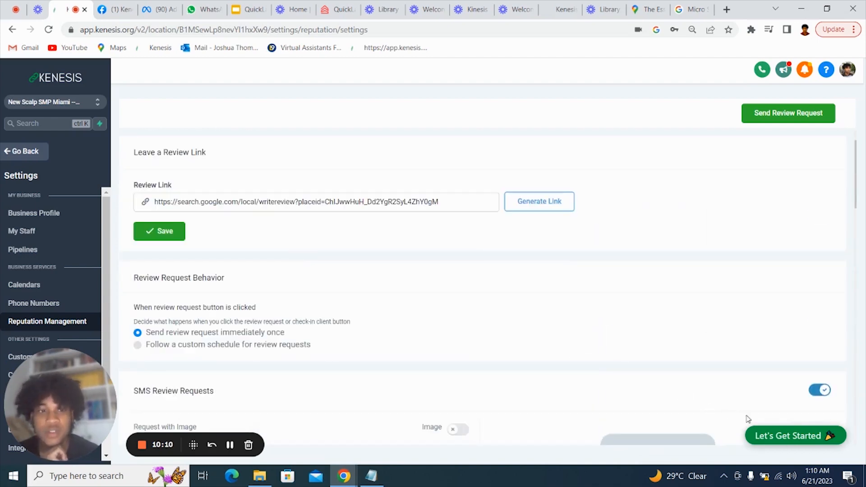
Step: Mark Reputation Management as complete in the getting-started checklist and open the Custom Values settings
{"action": "left_click", "coordinate": [767, 435]}
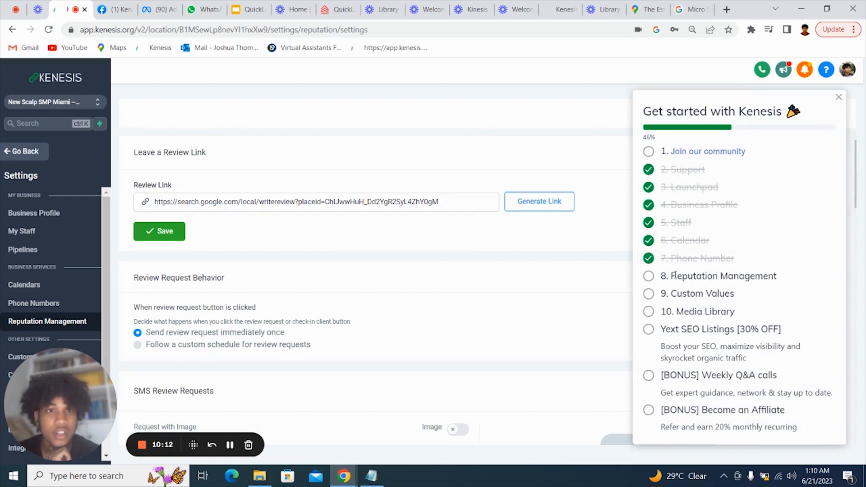
{"action": "left_click", "coordinate": [647, 276]}
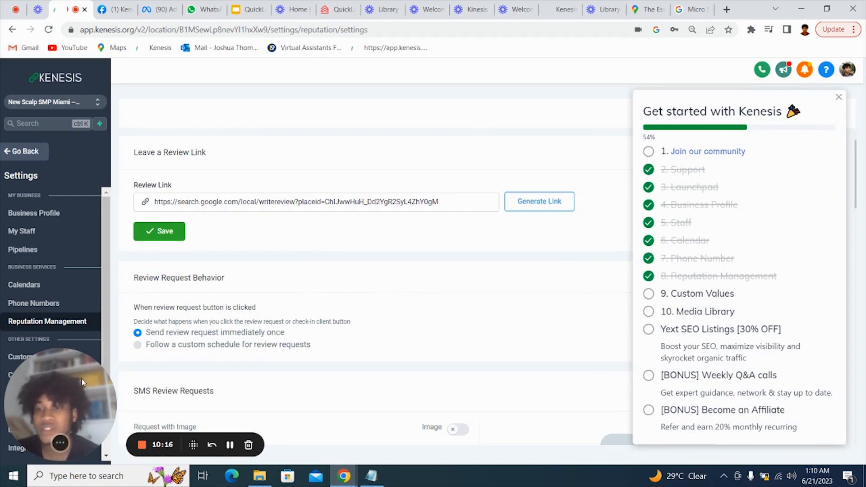
{"action": "left_click_drag", "start_coordinate": [81, 378], "coordinate": [231, 382]}
{"action": "scroll", "coordinate": [38, 349], "scroll_direction": "down", "scroll_amount": 1}
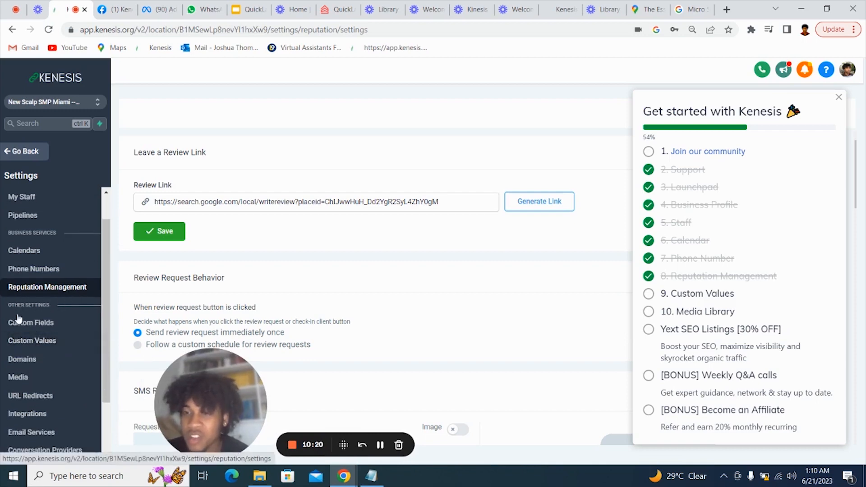
{"action": "left_click", "coordinate": [31, 342]}
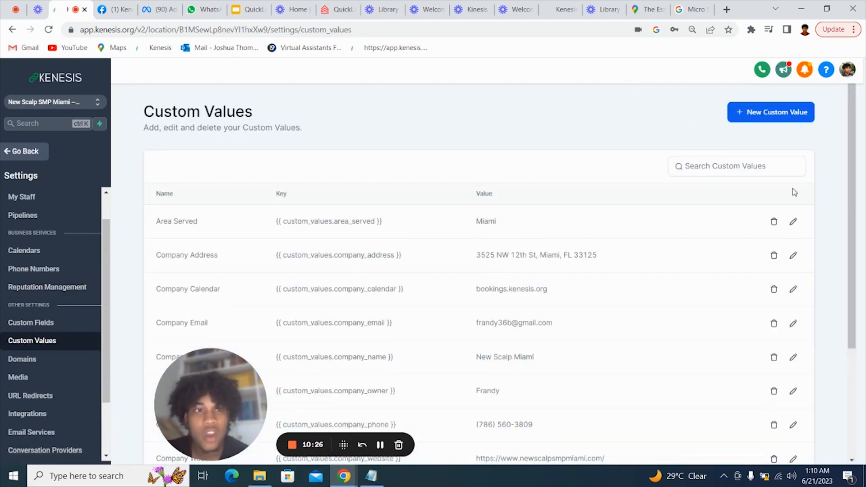
Step: Examine the custom values of the New Scalp SMP Miami account and compare them with those of the Frandy SMP account
{"action": "scroll", "coordinate": [705, 206], "scroll_direction": "down", "scroll_amount": 4}
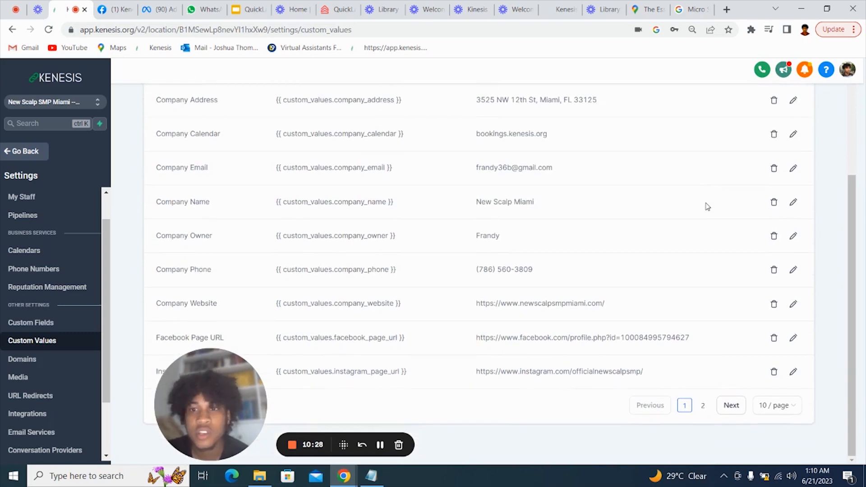
{"action": "scroll", "coordinate": [708, 206], "scroll_direction": "up", "scroll_amount": 1}
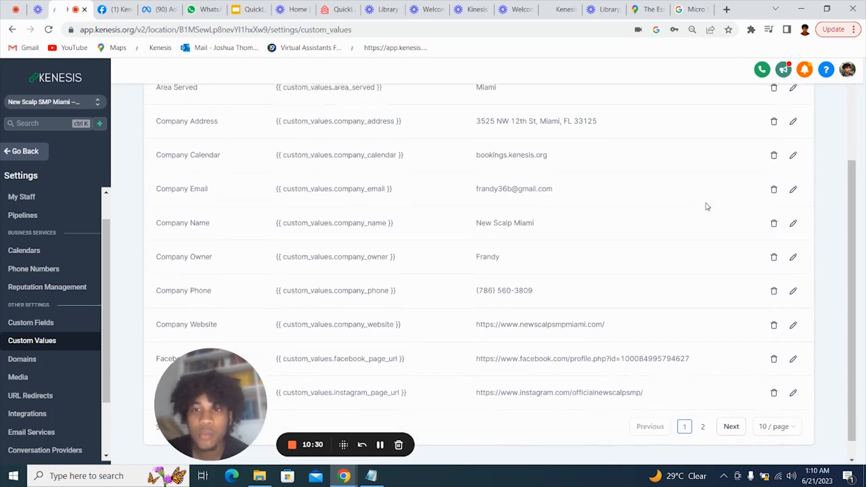
{"action": "scroll", "coordinate": [706, 206], "scroll_direction": "up", "scroll_amount": 2}
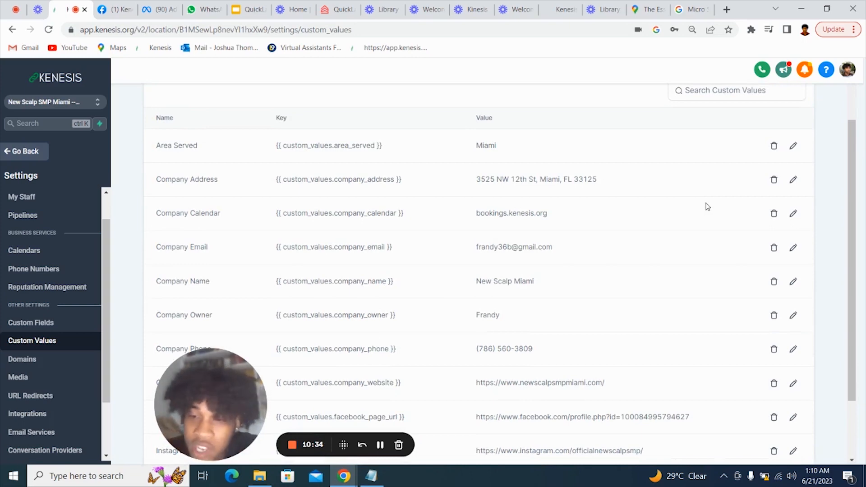
{"action": "scroll", "coordinate": [706, 207], "scroll_direction": "down", "scroll_amount": 2}
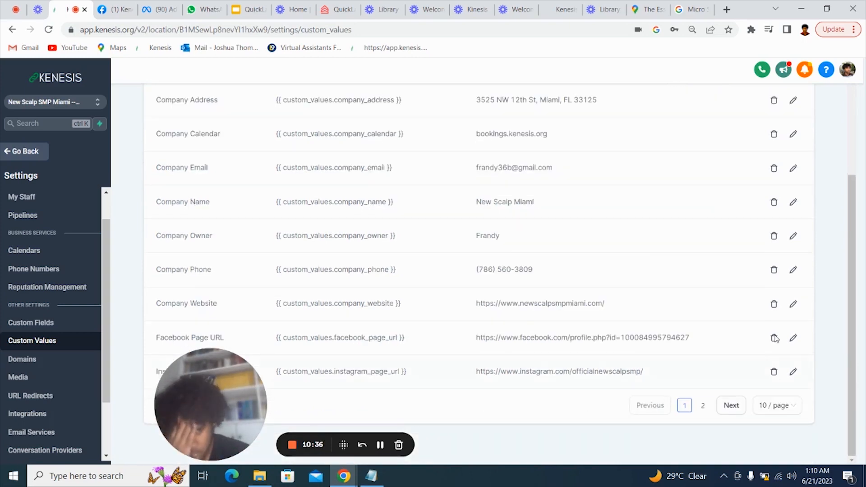
{"action": "scroll", "coordinate": [746, 262], "scroll_direction": "up", "scroll_amount": 4}
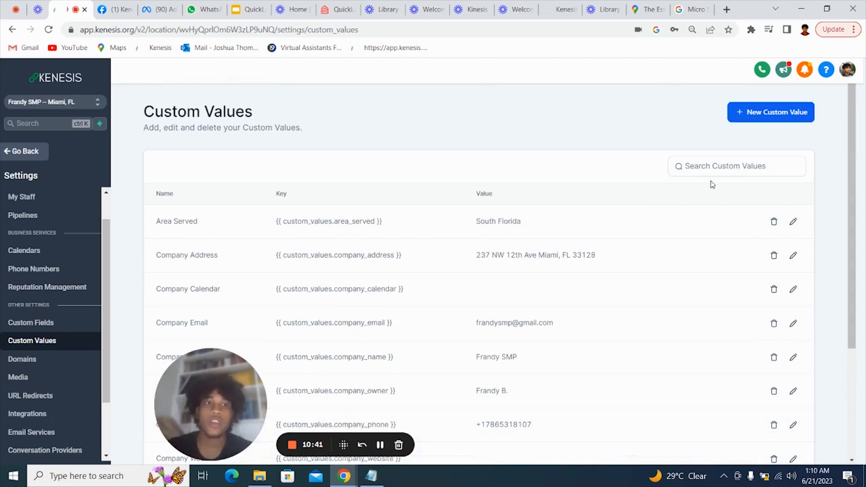
{"action": "scroll", "coordinate": [599, 318], "scroll_direction": "down", "scroll_amount": 1}
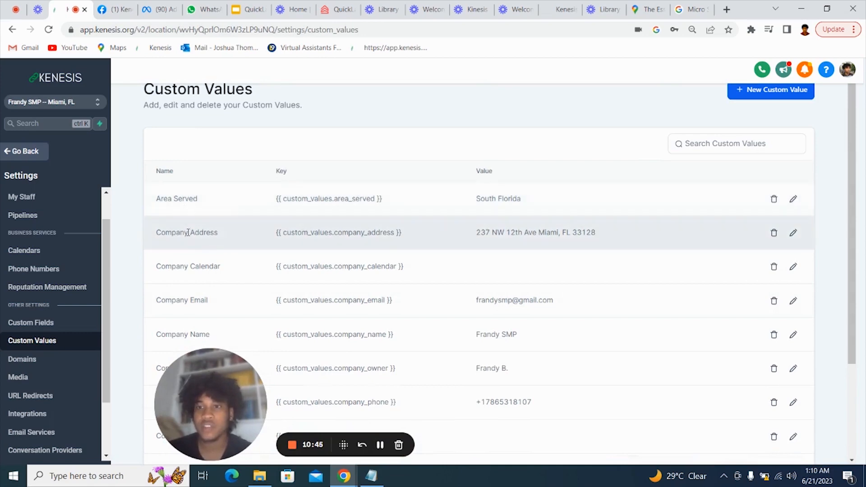
{"action": "scroll", "coordinate": [193, 267], "scroll_direction": "down", "scroll_amount": 3}
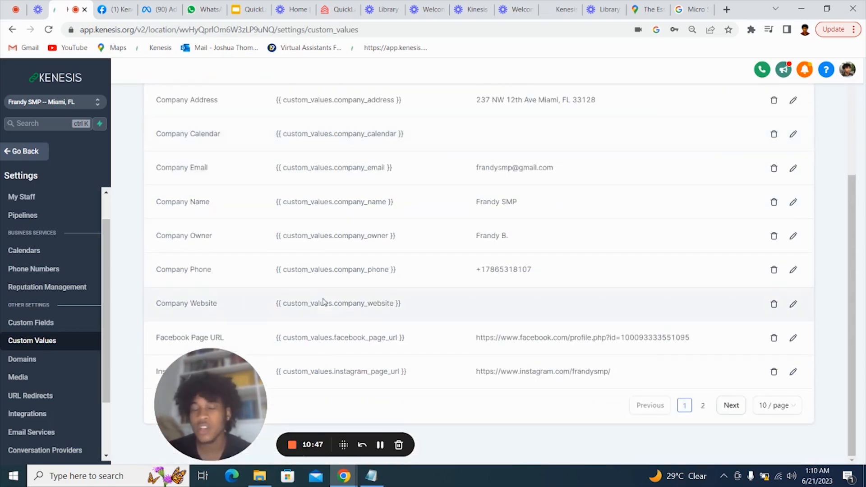
{"action": "scroll", "coordinate": [516, 257], "scroll_direction": "up", "scroll_amount": 4}
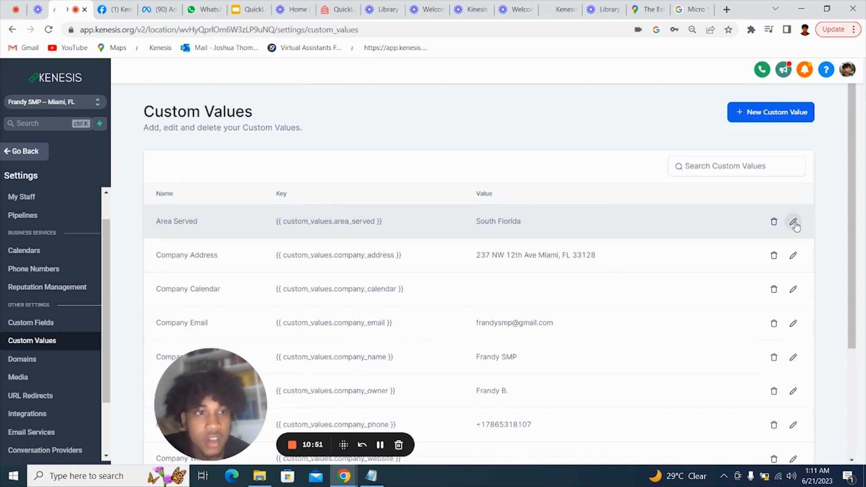
Step: Inspect the name and value fields of the Area Served custom value and close it without changes
{"action": "left_click", "coordinate": [793, 222]}
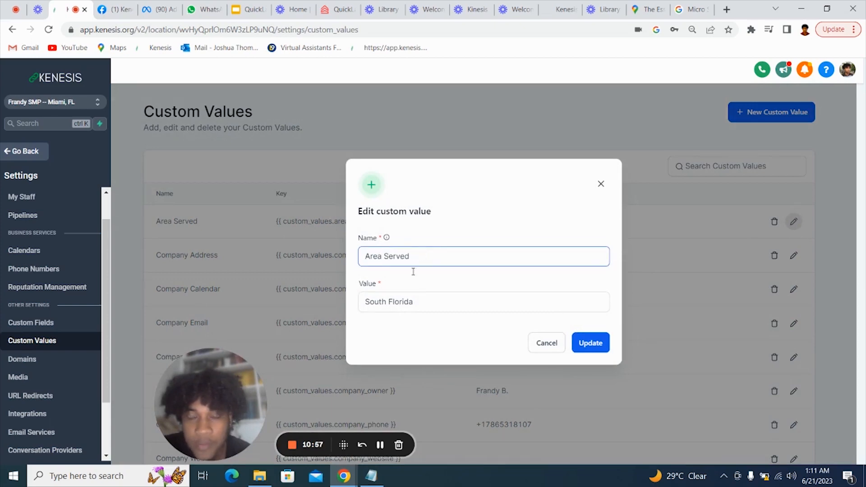
{"action": "triple_click", "coordinate": [394, 302]}
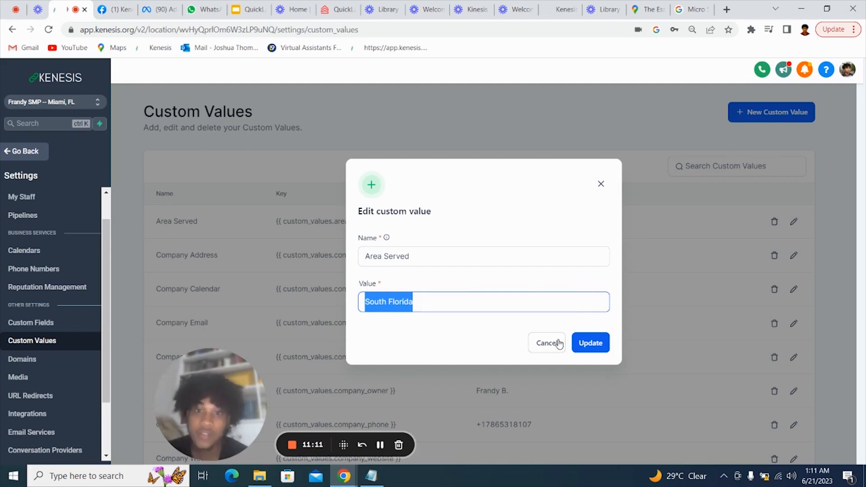
{"action": "left_click", "coordinate": [601, 184]}
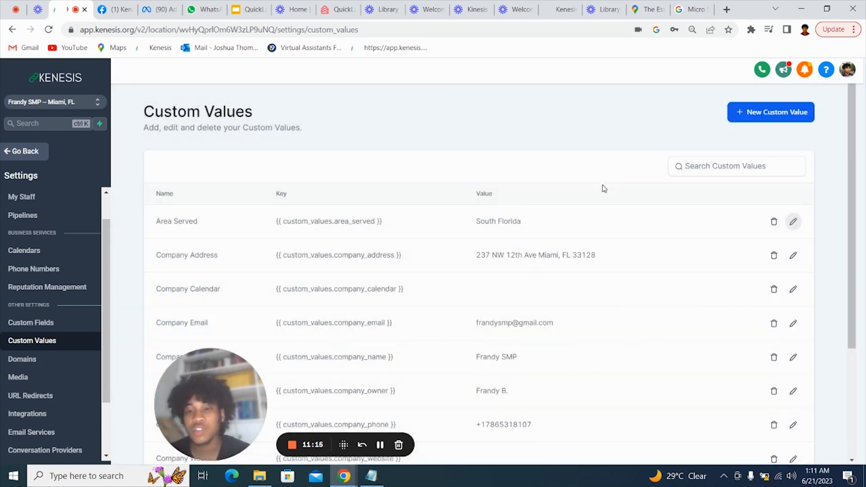
Step: Fill in a new custom value named Primary Color with the value #fffff
{"action": "left_click", "coordinate": [751, 108]}
{"action": "left_click", "coordinate": [409, 262]}
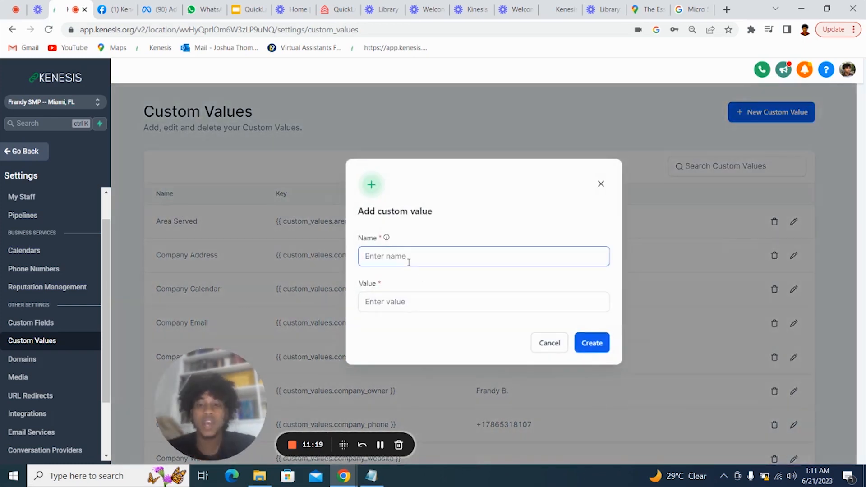
{"action": "type", "text": "Prima"}
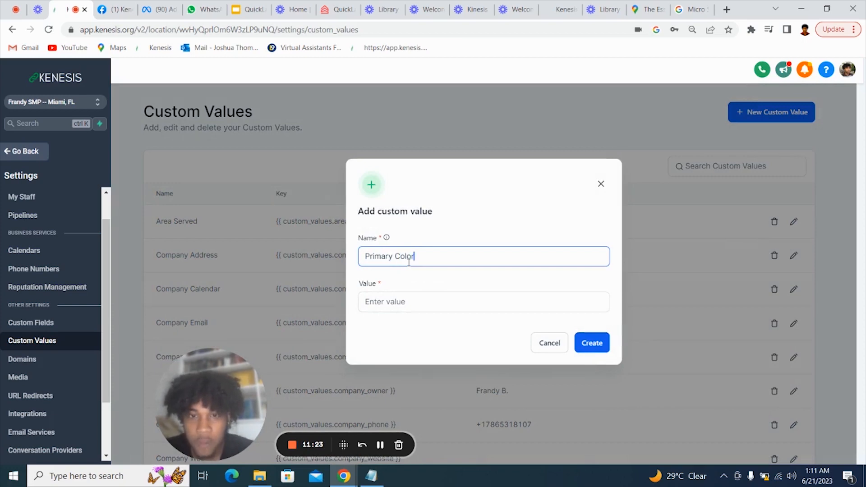
{"action": "type", "text": "ry Color"}
{"action": "left_click", "coordinate": [398, 311]}
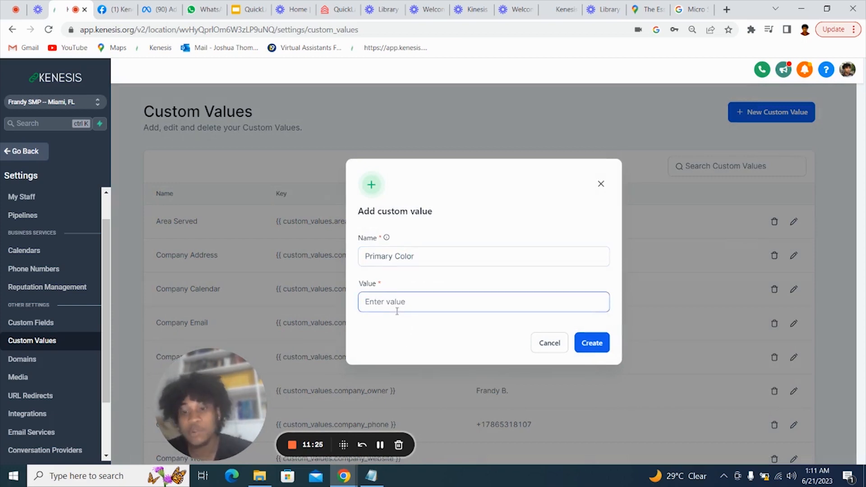
{"action": "type", "text": "#fffff"}
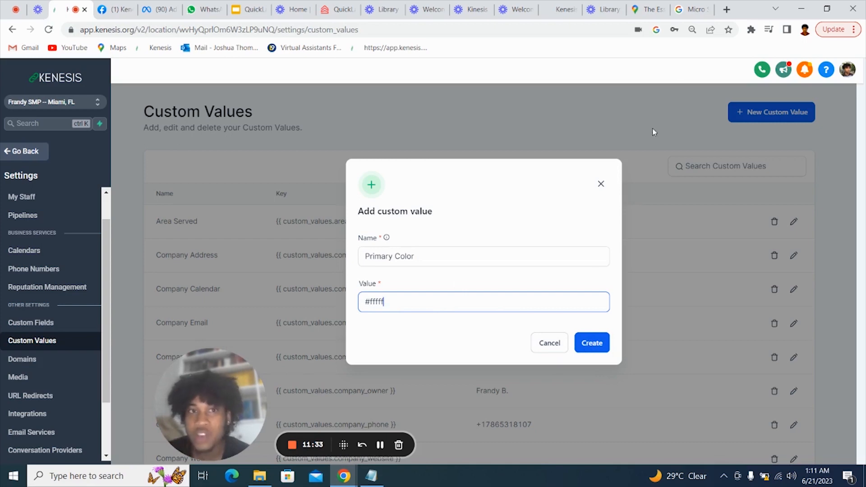
{"action": "left_click", "coordinate": [726, 9]}
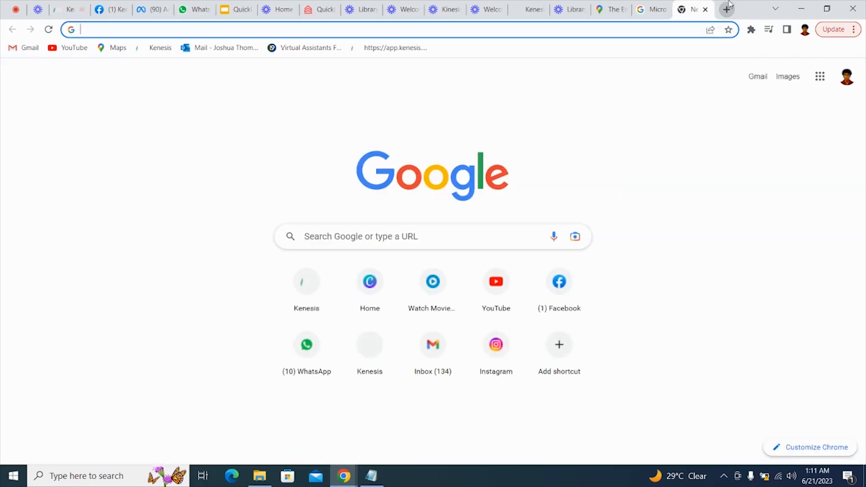
{"action": "type", "text": "green"}
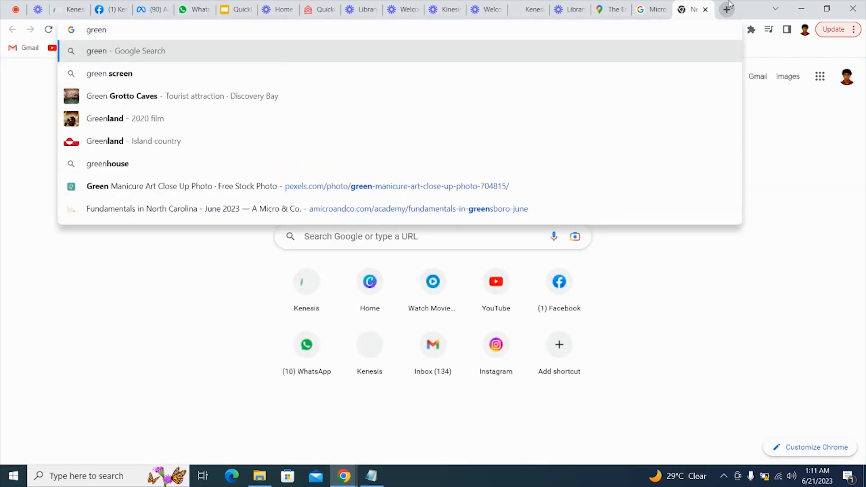
{"action": "left_click", "coordinate": [704, 9]}
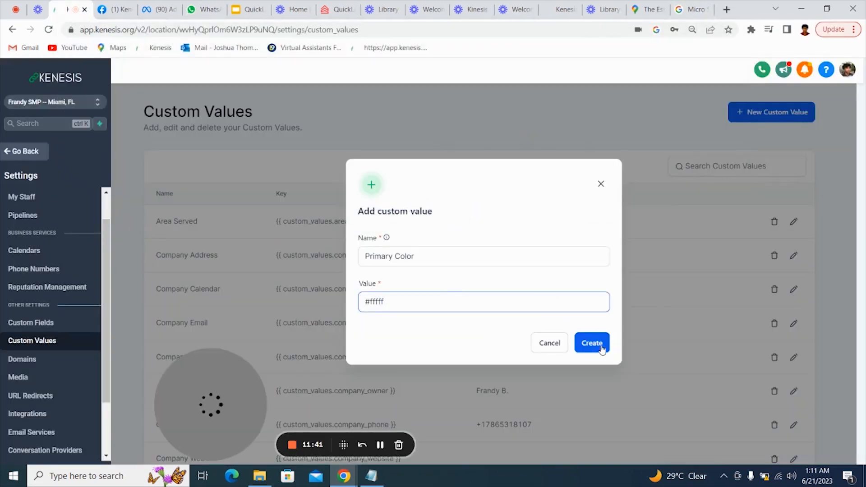
Step: Create the Primary Color custom value and review both pages of the Custom Values list
{"action": "left_click", "coordinate": [584, 340]}
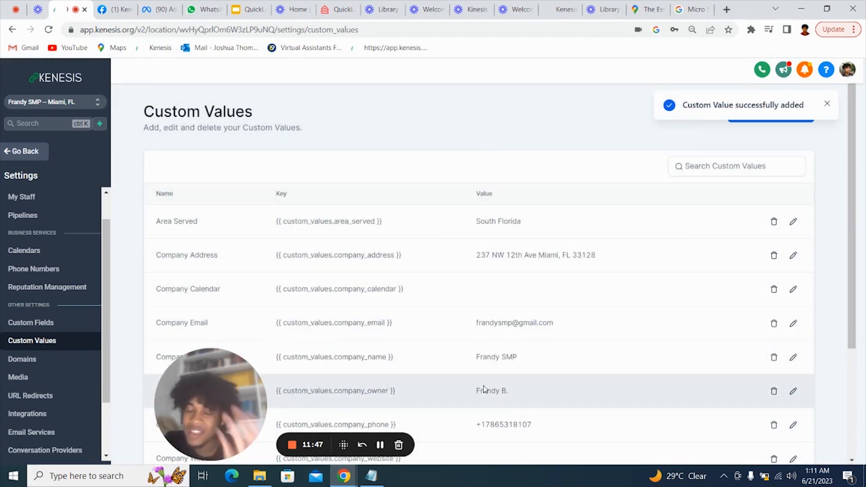
{"action": "scroll", "coordinate": [484, 389], "scroll_direction": "down", "scroll_amount": 3}
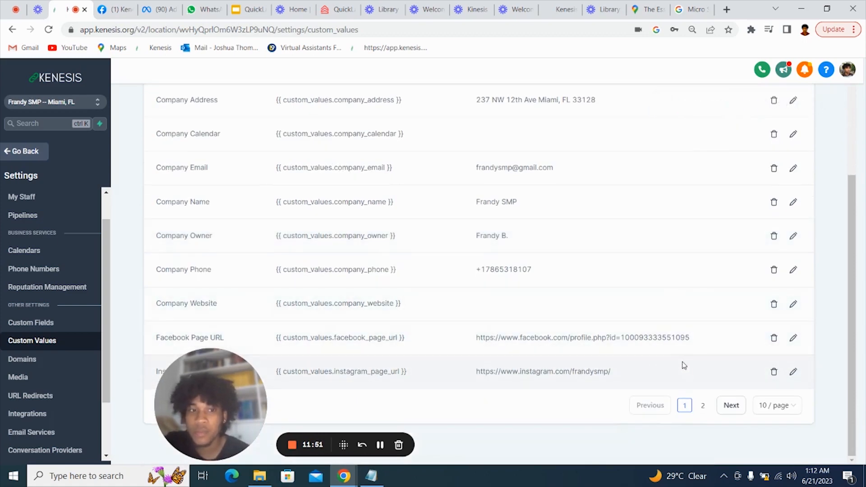
{"action": "left_click", "coordinate": [701, 405]}
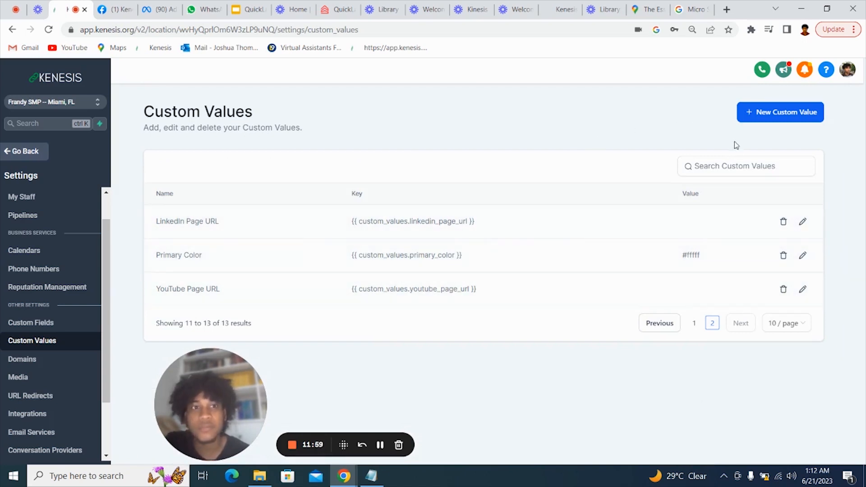
{"action": "left_click", "coordinate": [673, 324]}
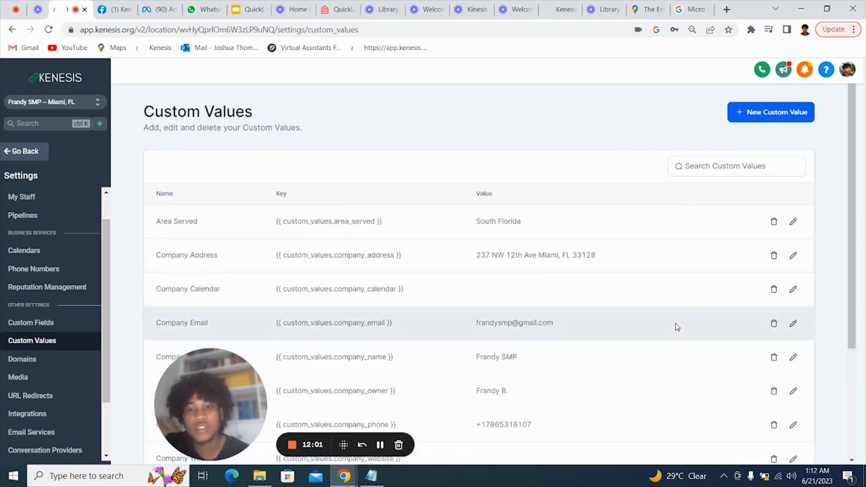
{"action": "scroll", "coordinate": [651, 396], "scroll_direction": "down", "scroll_amount": 4}
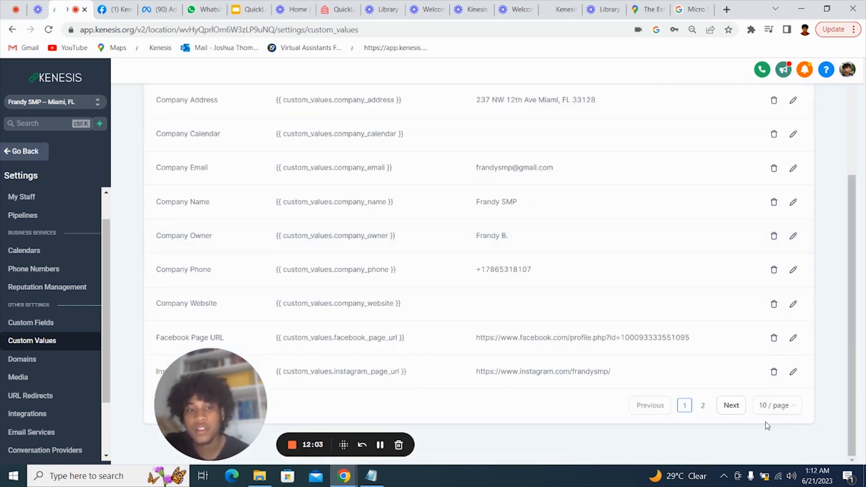
{"action": "scroll", "coordinate": [659, 351], "scroll_direction": "up", "scroll_amount": 4}
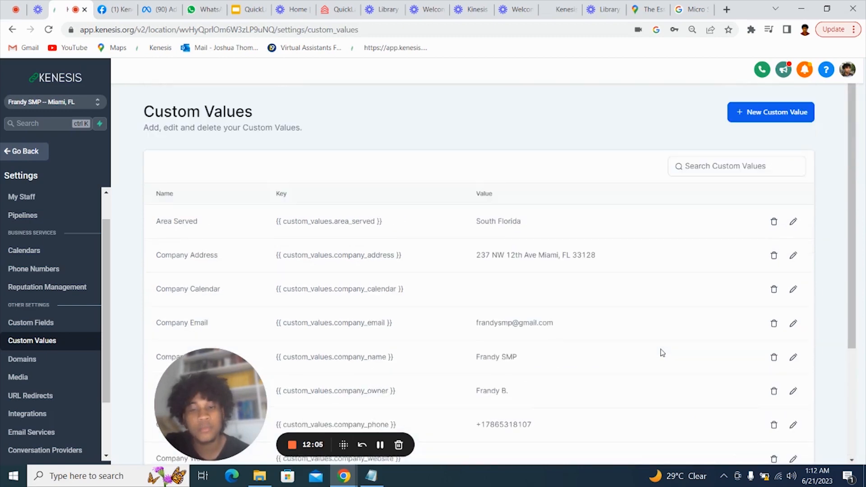
{"action": "scroll", "coordinate": [593, 394], "scroll_direction": "down", "scroll_amount": 4}
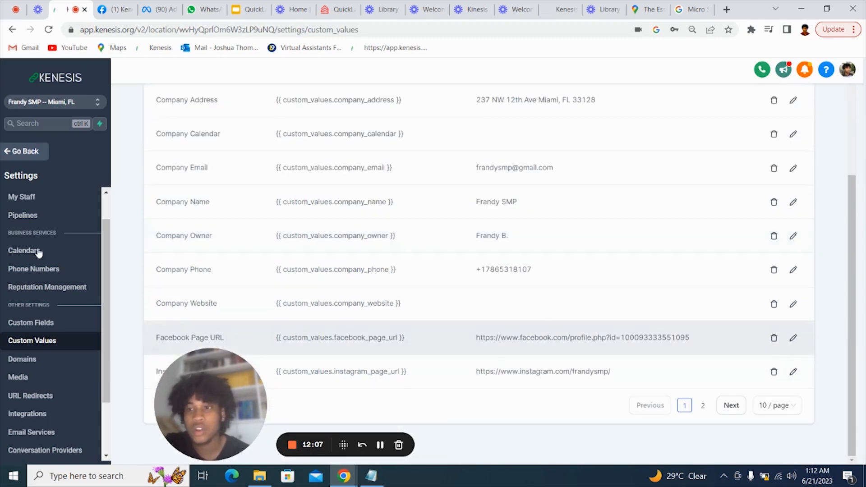
Step: Go to the Calendars settings, mark Custom Values as complete in the getting-started checklist and close the checklist
{"action": "left_click", "coordinate": [36, 252]}
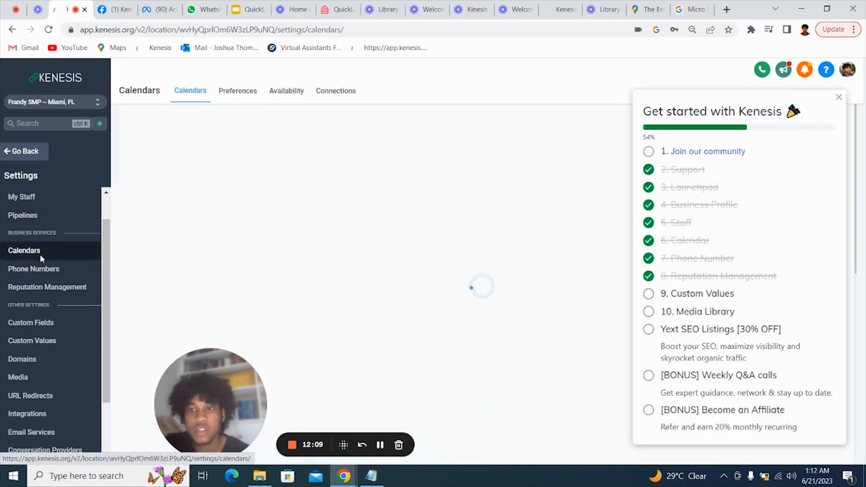
{"action": "left_click", "coordinate": [649, 294]}
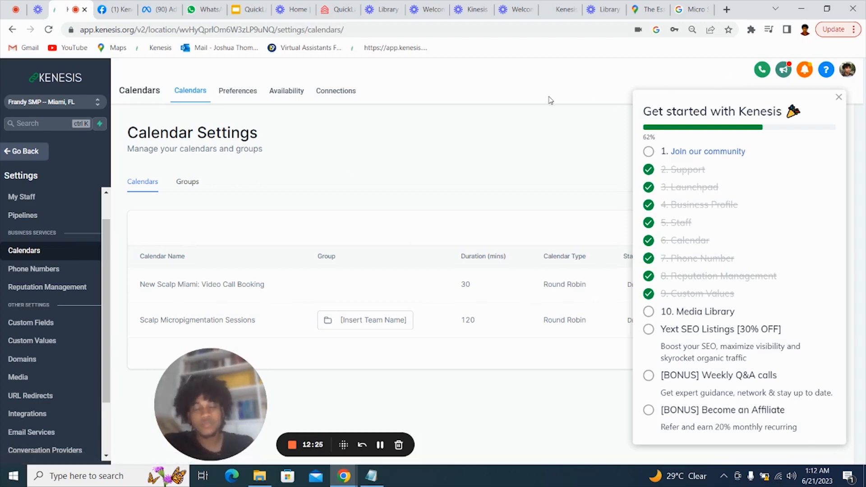
{"action": "left_click", "coordinate": [841, 100]}
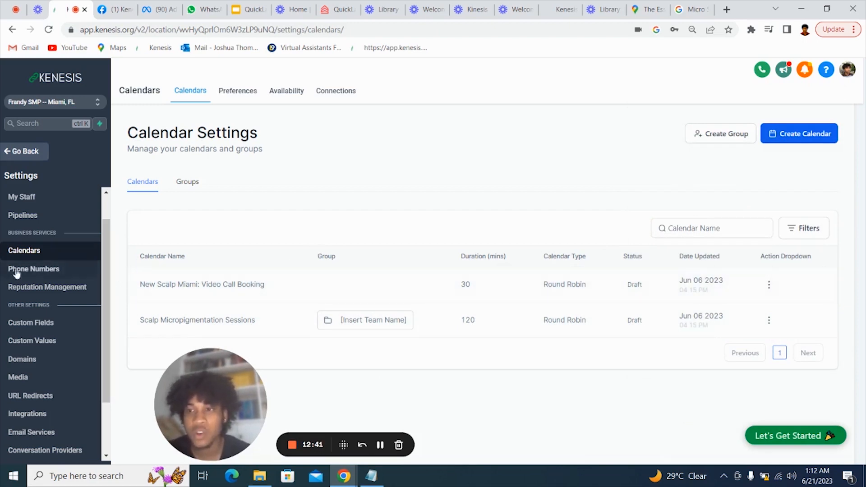
Step: Go to the Domains settings and open the form for adding a new domain
{"action": "left_click", "coordinate": [34, 362]}
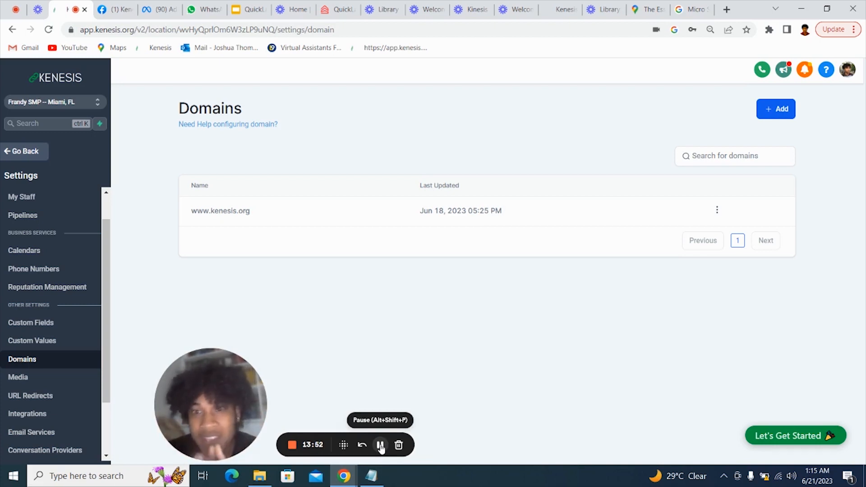
{"action": "left_click", "coordinate": [776, 110]}
{"action": "left_click", "coordinate": [426, 200]}
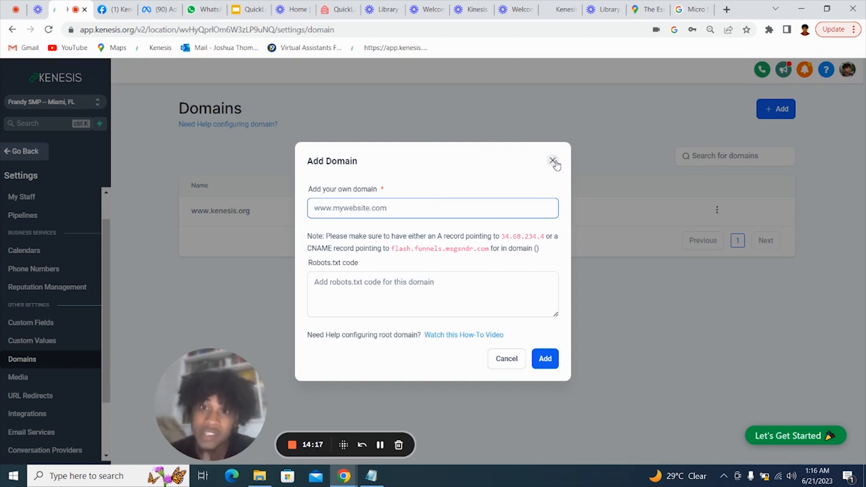
{"action": "type", "text": "w"}
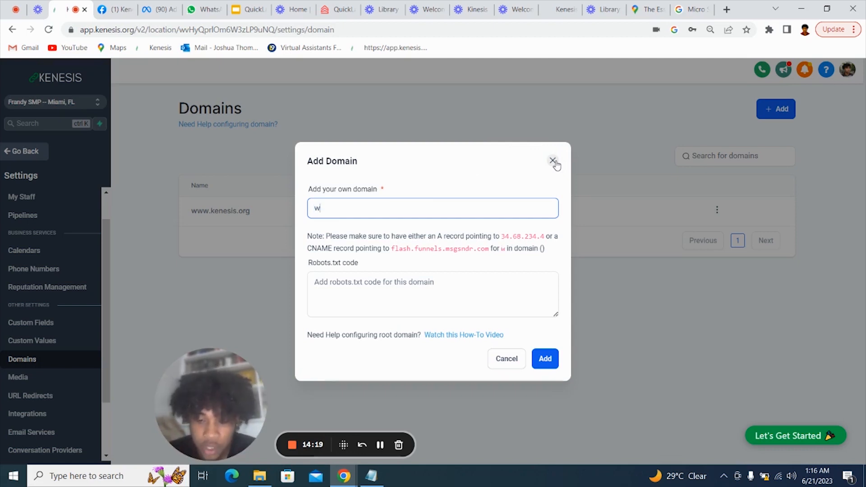
{"action": "type", "text": "ww.kenes"}
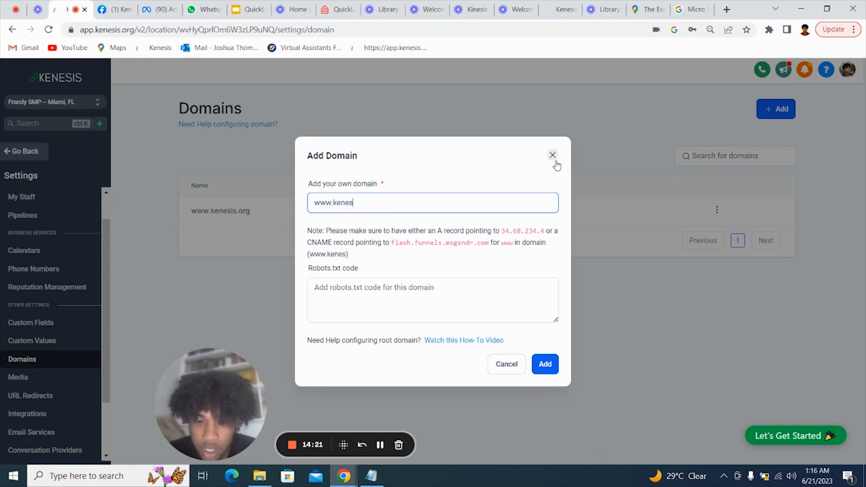
{"action": "type", "text": "is.org"}
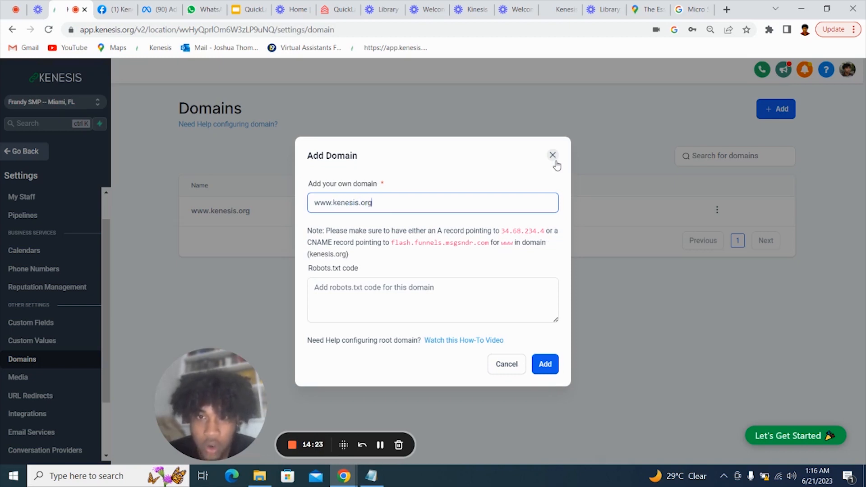
{"action": "type", "text": "/"}
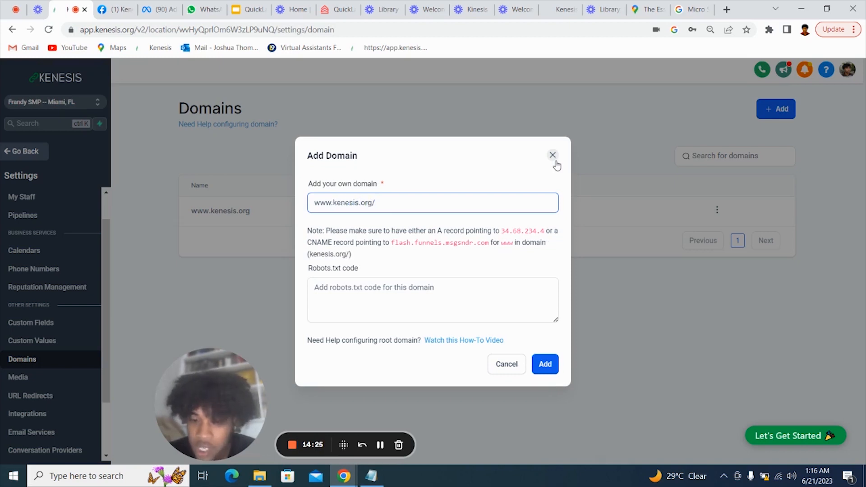
{"action": "type", "text": "trials"}
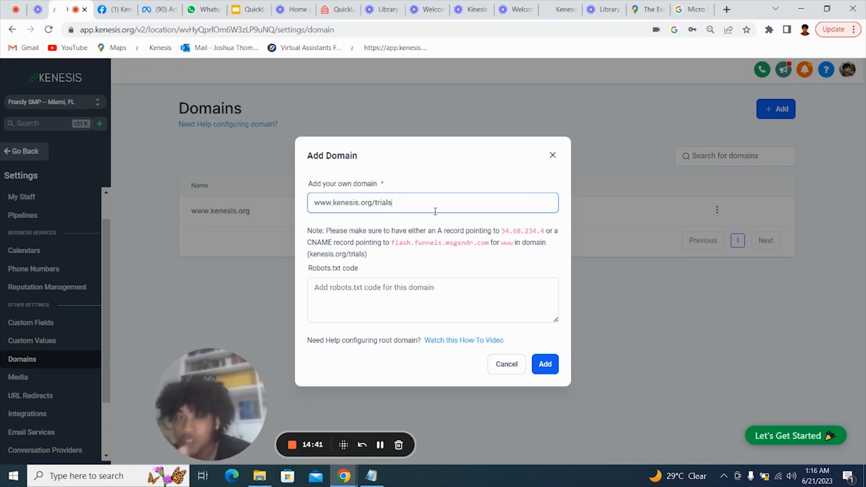
{"action": "key", "text": "ctrl+a"}
{"action": "key", "text": "BackSpace"}
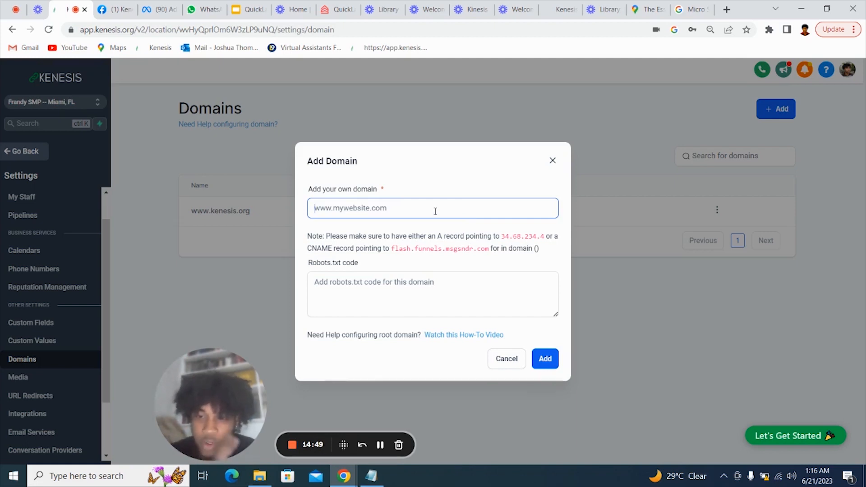
{"action": "type", "text": "go.ke"}
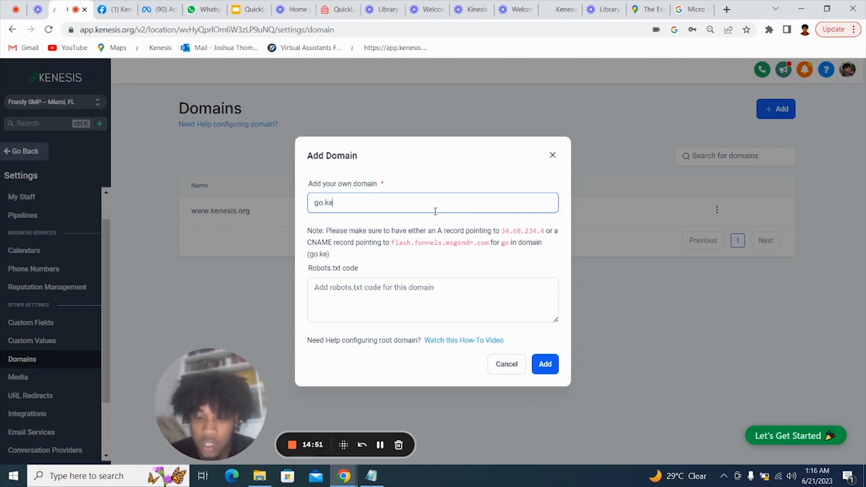
{"action": "type", "text": "nesis.org"}
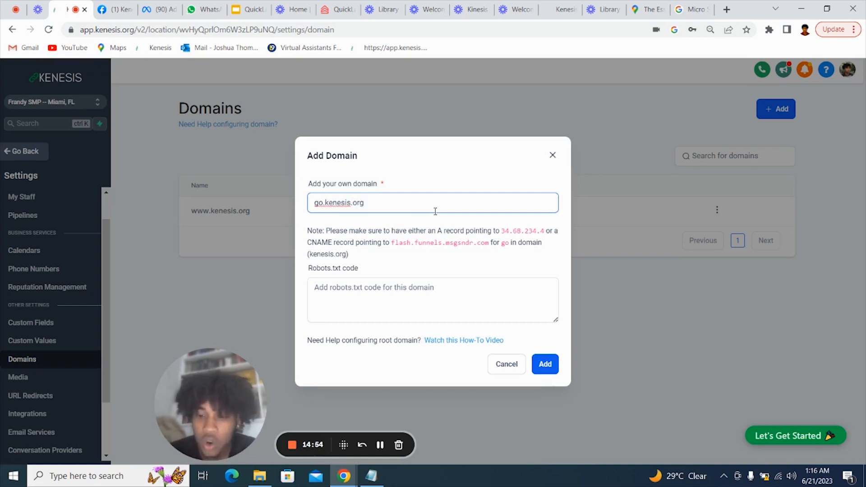
Step: Replace the domain entry with offers.kenesis.org and try to add it
{"action": "key", "text": "ctrl+a"}
{"action": "type", "text": "offe"}
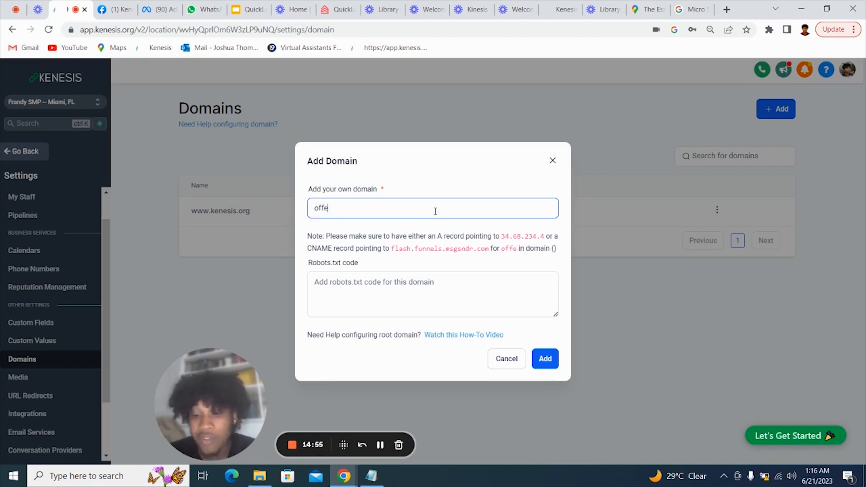
{"action": "type", "text": "rs.org"}
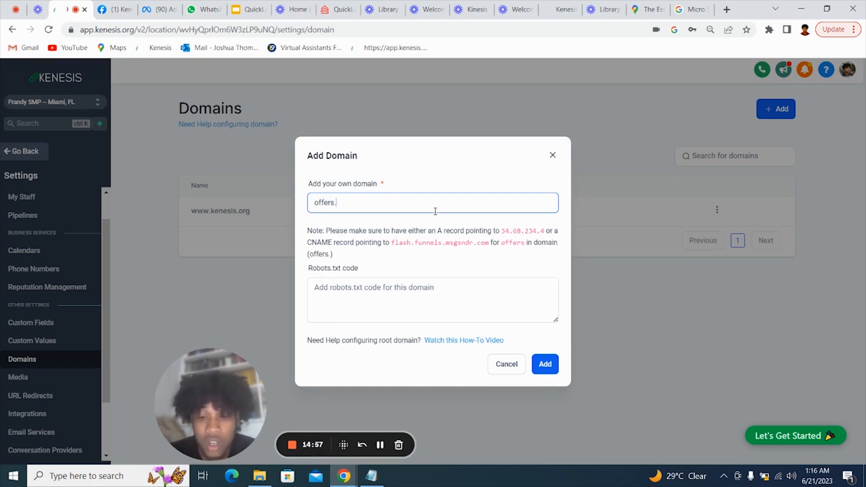
{"action": "key", "text": "BackSpace"}
{"action": "key", "text": "BackSpace"}
{"action": "key", "text": "BackSpace"}
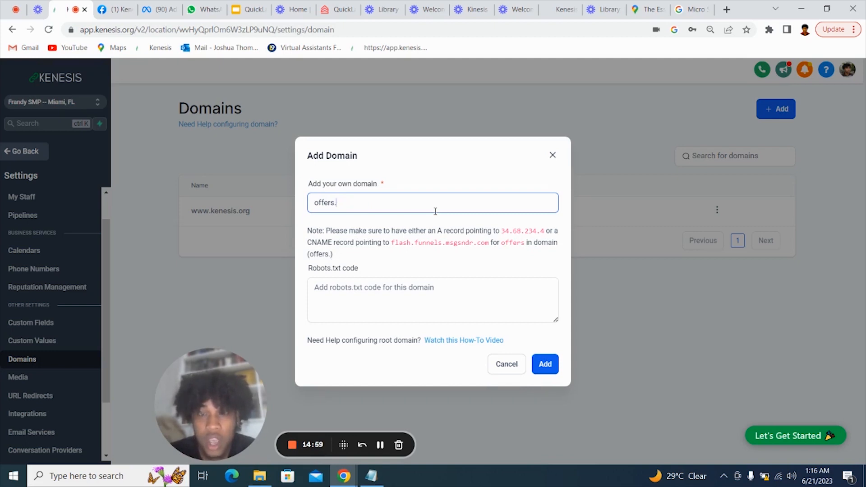
{"action": "type", "text": "kenesis.org"}
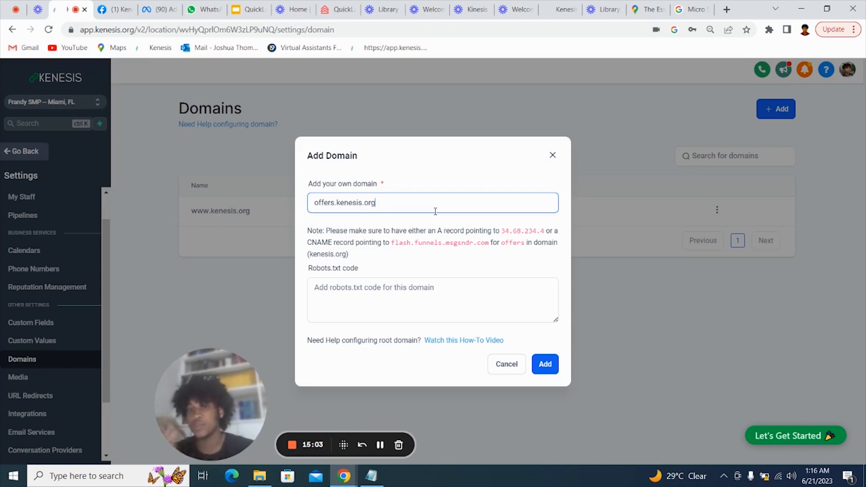
{"action": "left_click", "coordinate": [544, 364]}
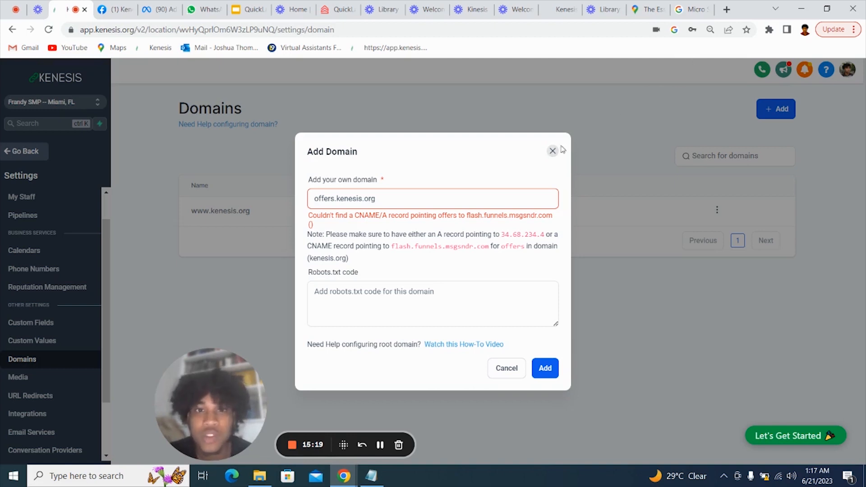
Step: Search the web for cloudflare in a new browser tab and open the official Cloudflare website
{"action": "left_click", "coordinate": [724, 7]}
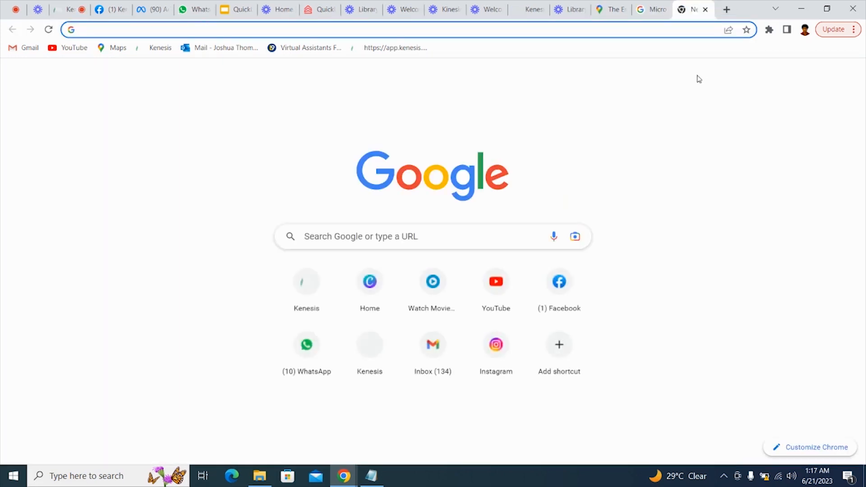
{"action": "type", "text": "cloudflare"}
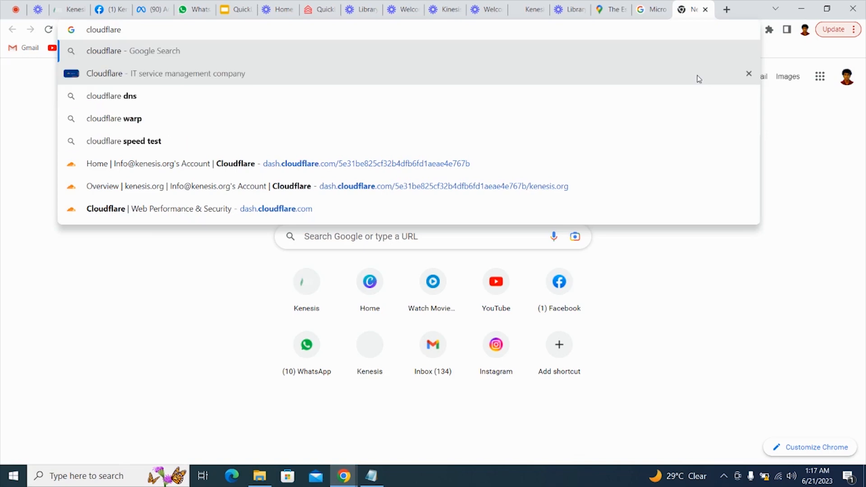
{"action": "key", "text": "Return"}
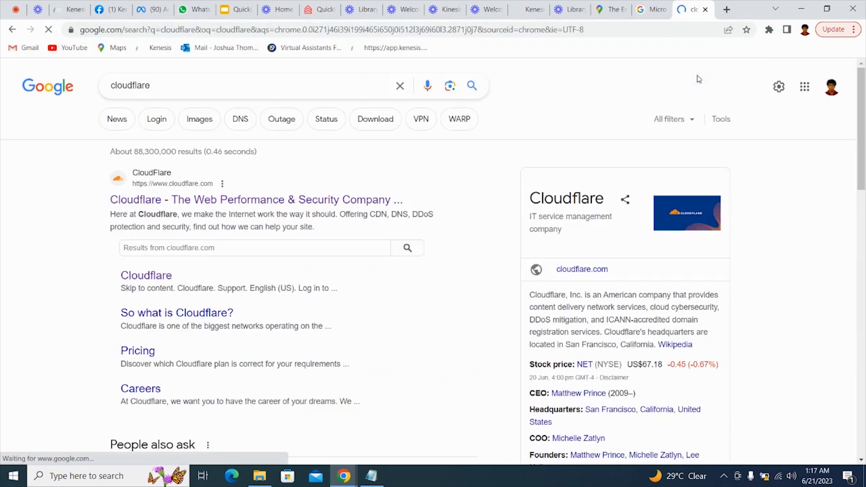
{"action": "left_click", "coordinate": [256, 201]}
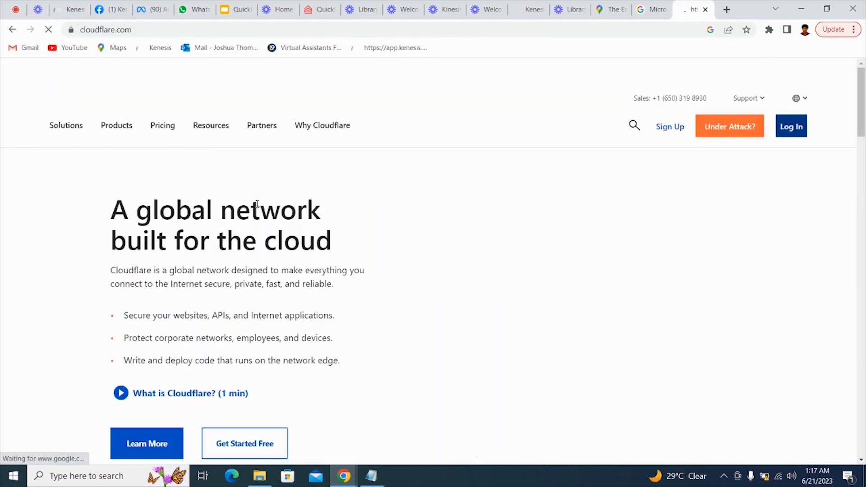
{"action": "scroll", "coordinate": [332, 321], "scroll_direction": "down", "scroll_amount": 1}
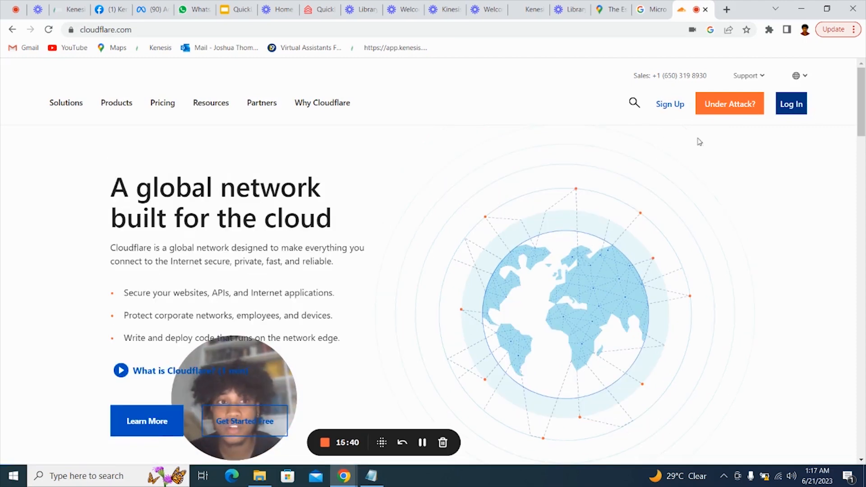
{"action": "scroll", "coordinate": [685, 131], "scroll_direction": "up", "scroll_amount": 1}
Step: Open Cloudflare's sign-up plans and compare the Free, Pro, Business and Enterprise offers
{"action": "left_click", "coordinate": [669, 125]}
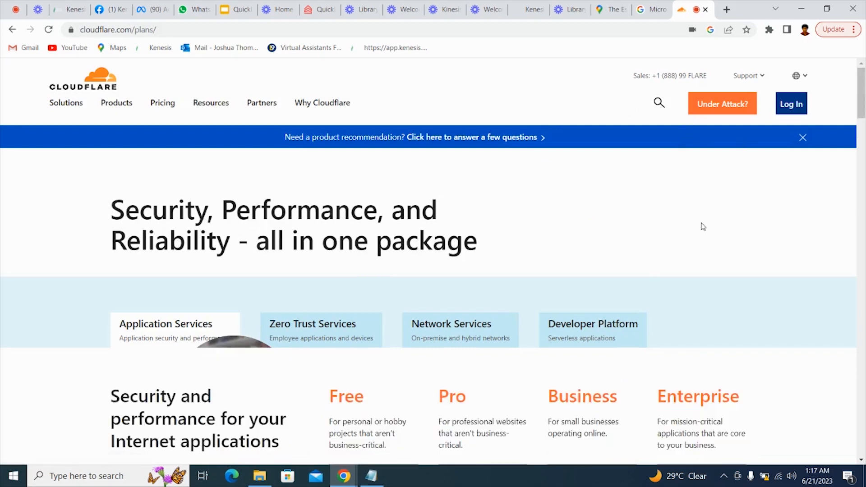
{"action": "scroll", "coordinate": [701, 226], "scroll_direction": "down", "scroll_amount": 4}
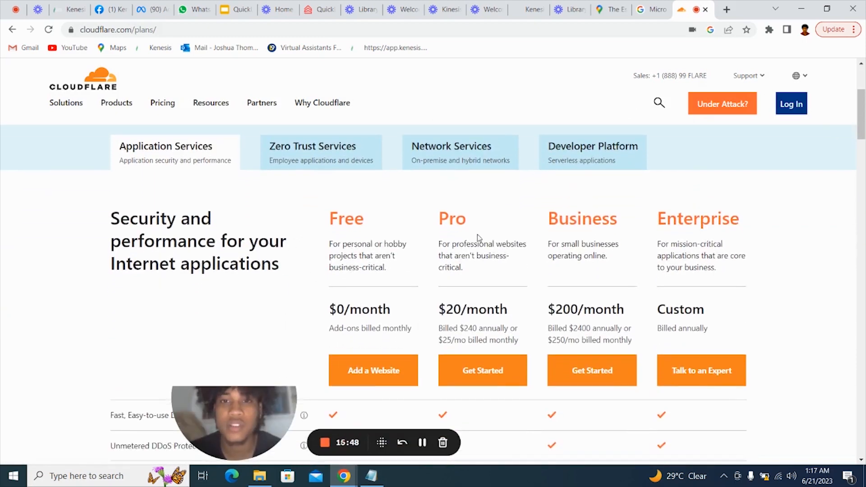
{"action": "scroll", "coordinate": [386, 409], "scroll_direction": "down", "scroll_amount": 1}
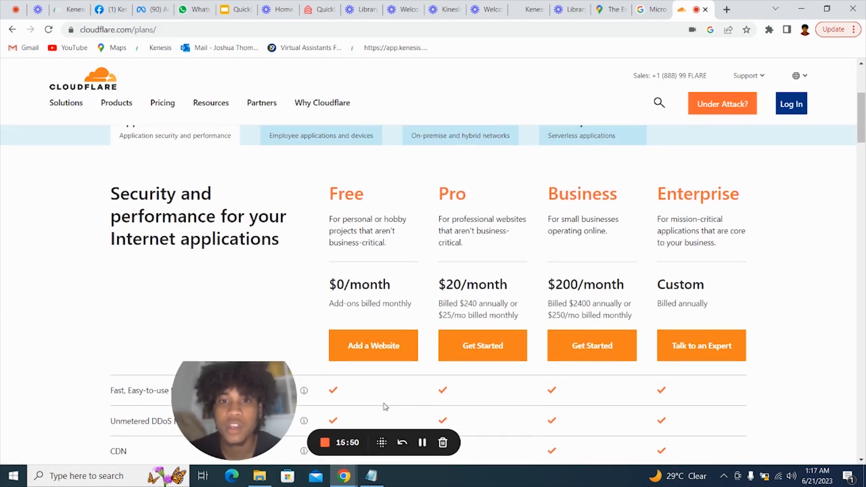
{"action": "scroll", "coordinate": [394, 343], "scroll_direction": "down", "scroll_amount": 3}
{"action": "scroll", "coordinate": [393, 340], "scroll_direction": "down", "scroll_amount": 7}
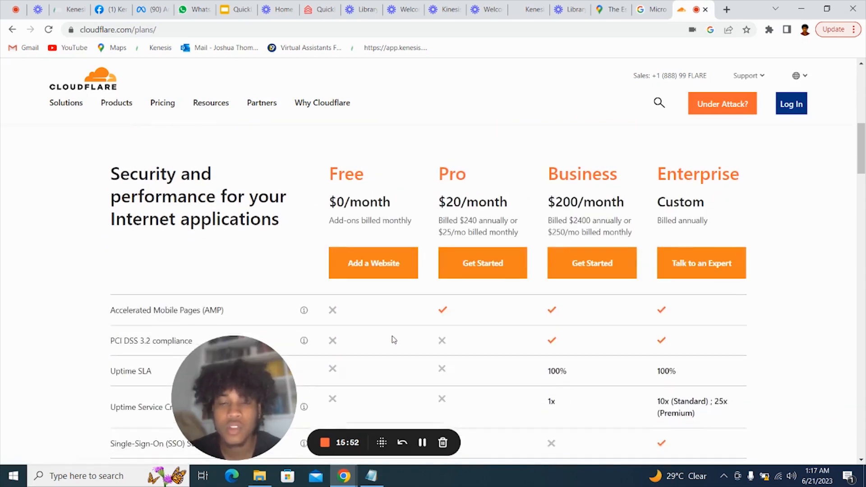
{"action": "scroll", "coordinate": [393, 341], "scroll_direction": "up", "scroll_amount": 7}
{"action": "scroll", "coordinate": [394, 364], "scroll_direction": "up", "scroll_amount": 5}
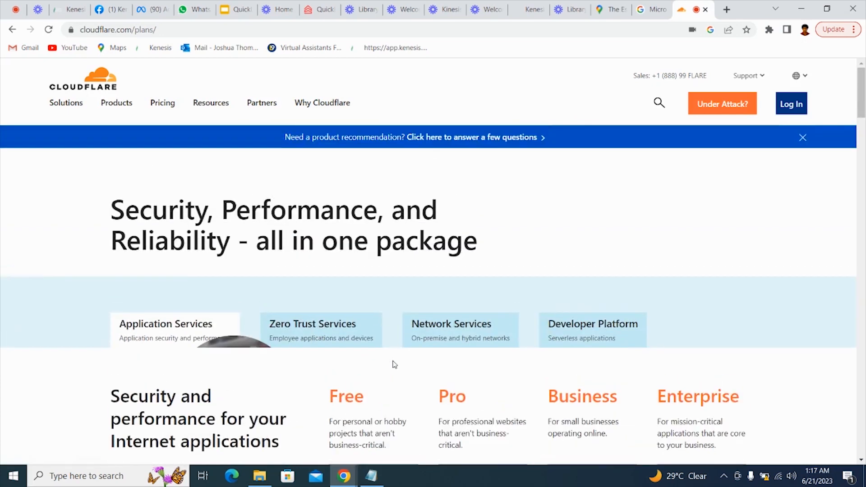
Step: Log in to the existing Cloudflare account
{"action": "left_click", "coordinate": [794, 110]}
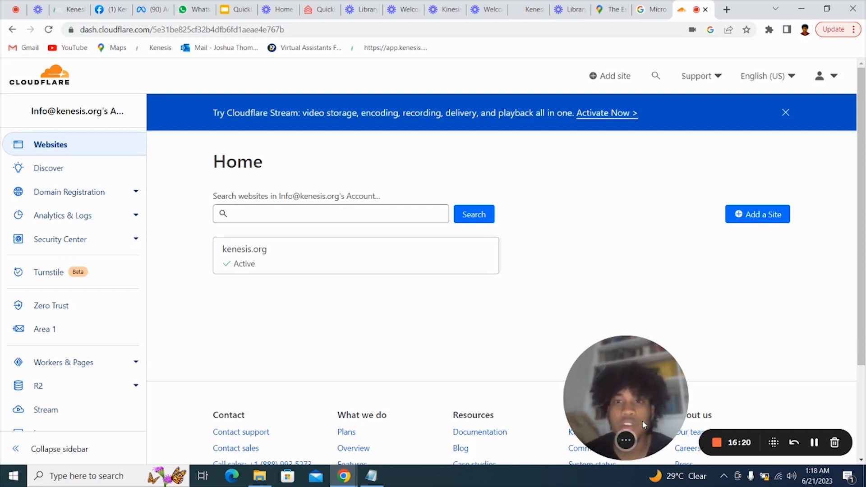
Step: Enter theesssent in the Cloudflare website search and clear the entry without searching
{"action": "left_click", "coordinate": [285, 217]}
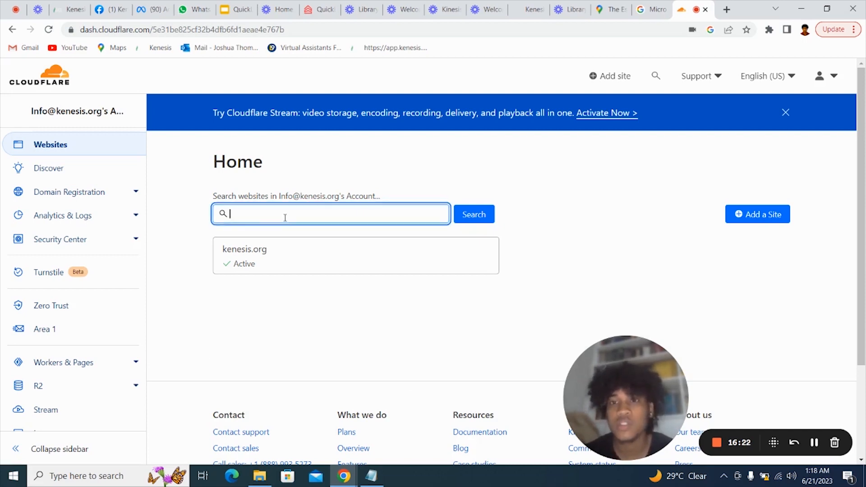
{"action": "type", "text": "the"}
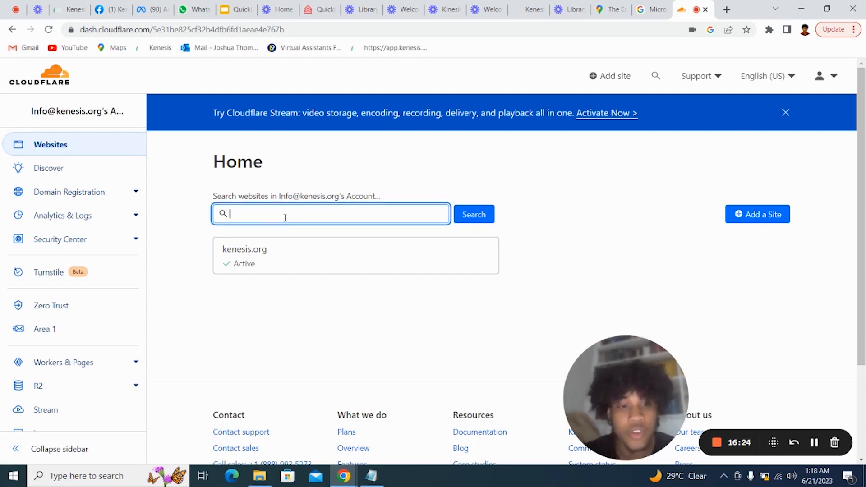
{"action": "type", "text": "esssent"}
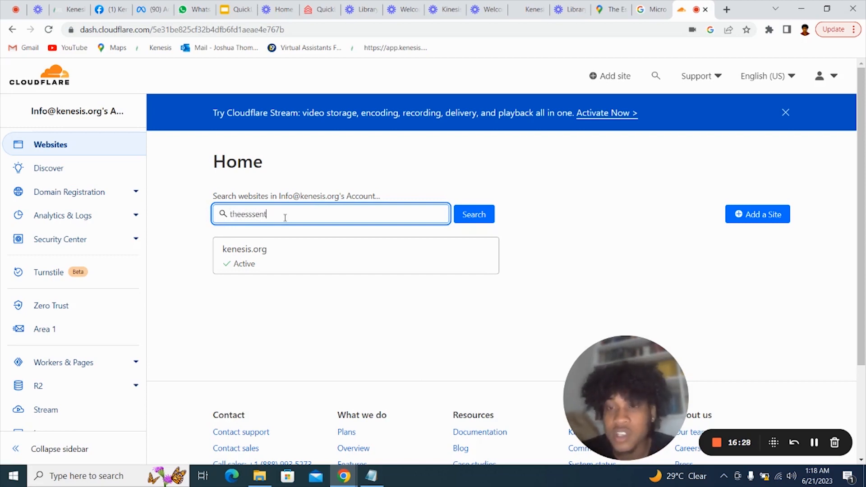
{"action": "key", "text": "BackSpace"}
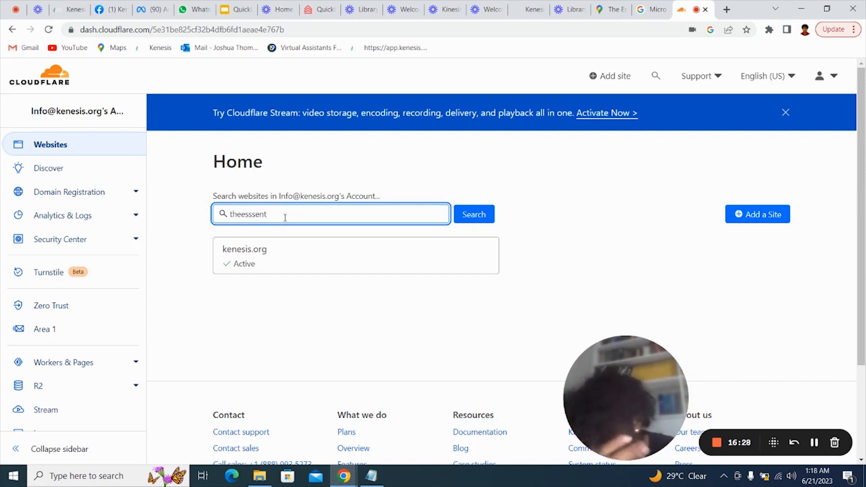
{"action": "key", "text": "BackSpace"}
{"action": "key", "text": "BackSpace"}
{"action": "key", "text": "BackSpace"}
{"action": "key", "text": "BackSpace"}
{"action": "key", "text": "BackSpace"}
{"action": "key", "text": "BackSpace"}
{"action": "key", "text": "BackSpace"}
{"action": "key", "text": "BackSpace"}
{"action": "key", "text": "BackSpace"}
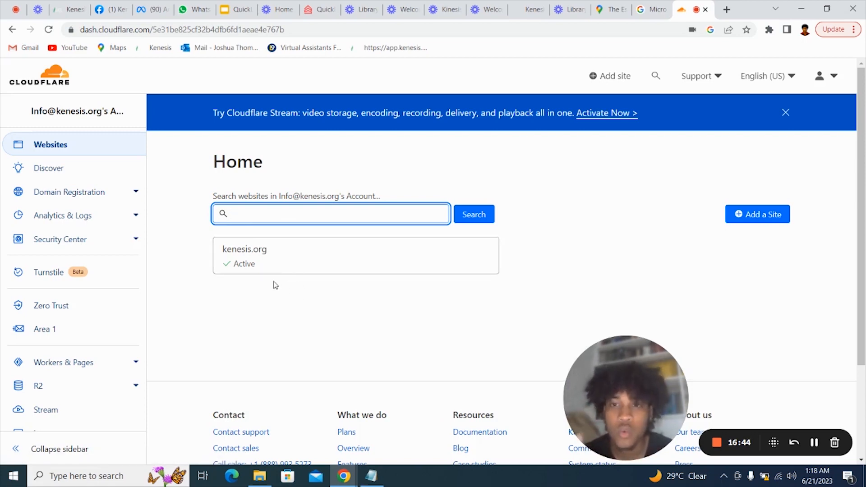
Step: Open the DNS records of the kenesis.org website in Cloudflare and examine the record list
{"action": "left_click", "coordinate": [272, 257]}
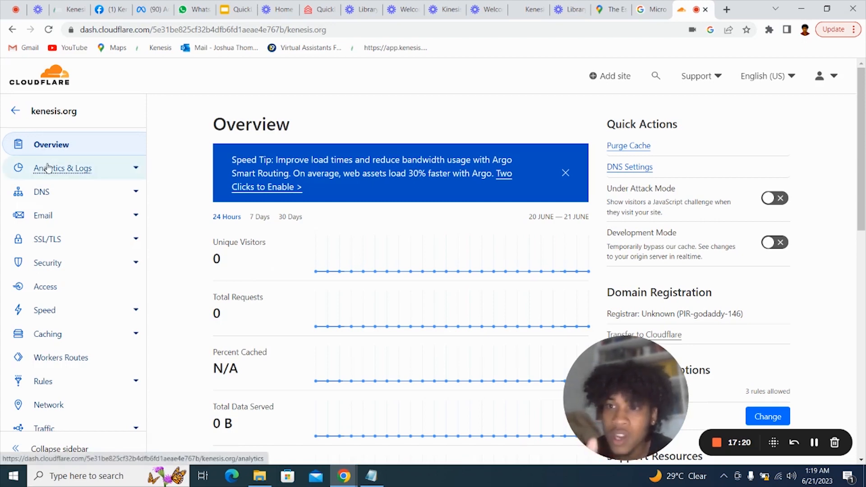
{"action": "left_click", "coordinate": [45, 194]}
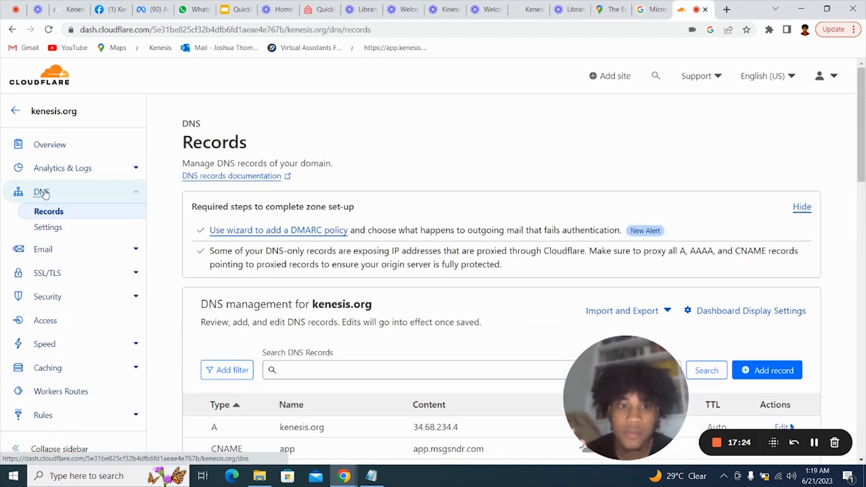
{"action": "scroll", "coordinate": [283, 234], "scroll_direction": "down", "scroll_amount": 3}
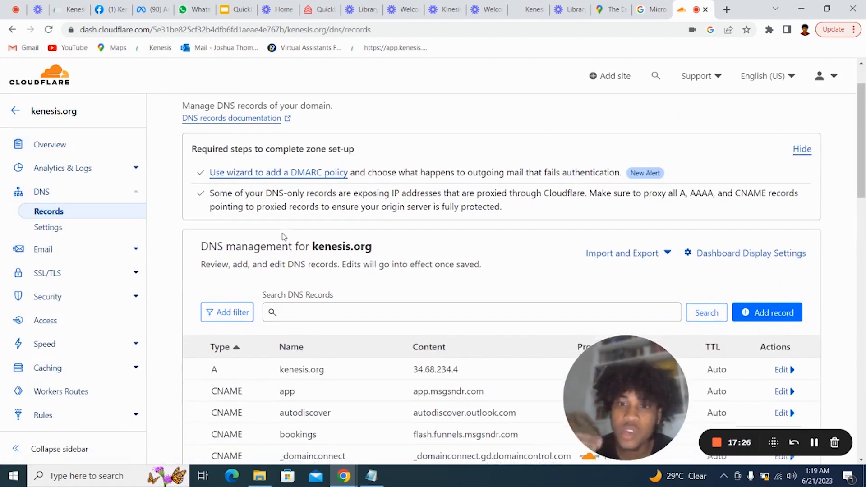
{"action": "scroll", "coordinate": [284, 235], "scroll_direction": "down", "scroll_amount": 2}
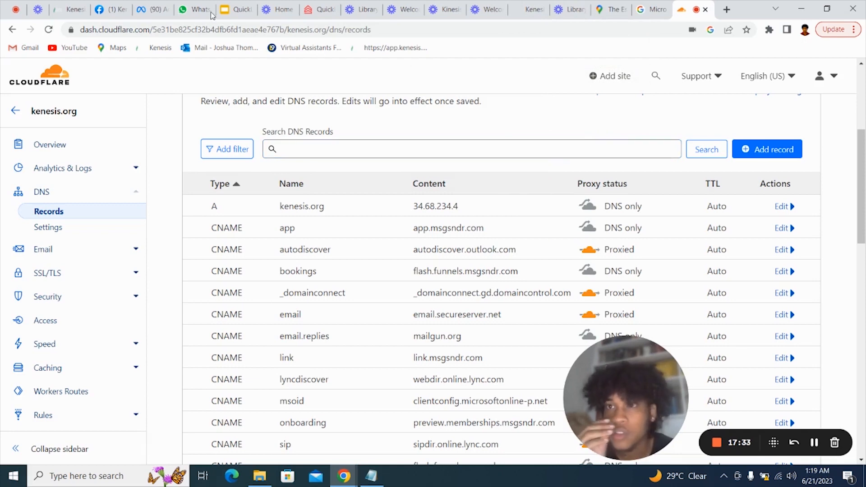
Step: Switch to Kenesis and copy the CNAME target flash.funnels.msgsndr.com from the Add Domain note for offers.kenesis.org
{"action": "left_click", "coordinate": [72, 9]}
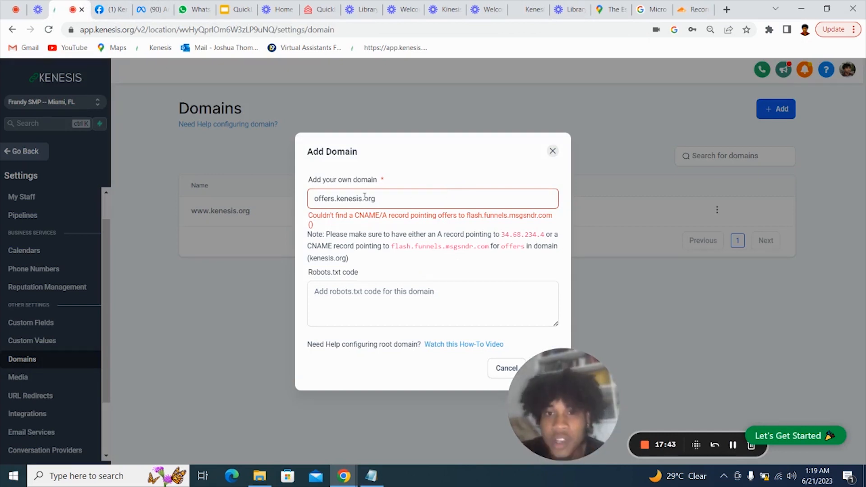
{"action": "left_click", "coordinate": [314, 200]}
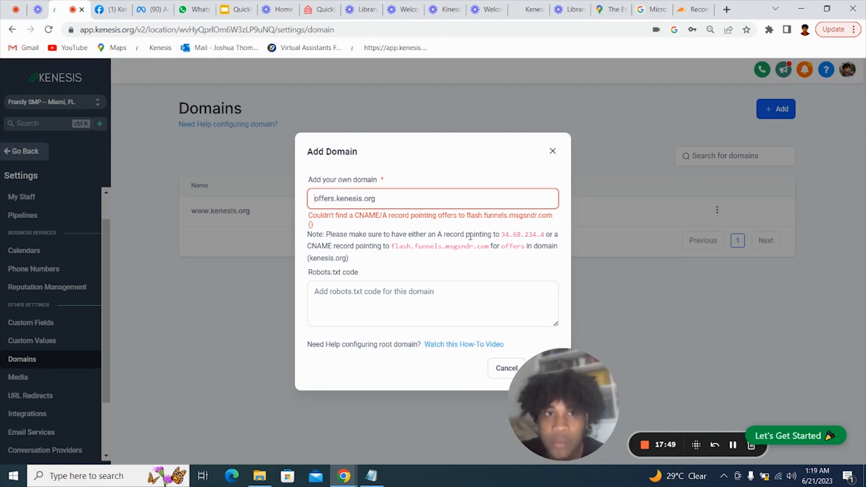
{"action": "left_click", "coordinate": [694, 9]}
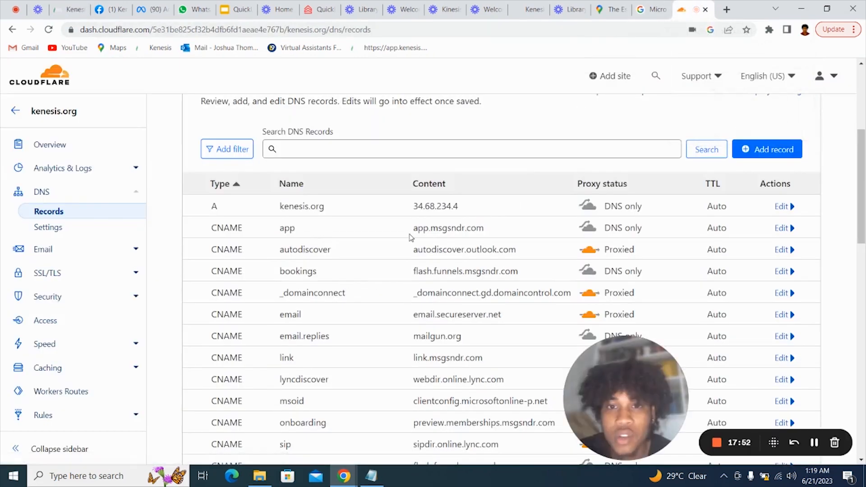
{"action": "left_click", "coordinate": [70, 9]}
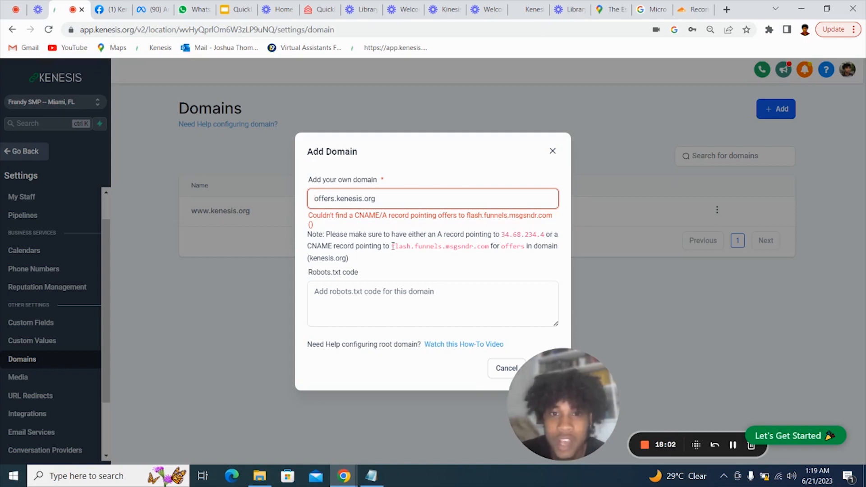
{"action": "left_click_drag", "start_coordinate": [392, 246], "coordinate": [489, 249]}
{"action": "key", "text": "ctrl+c"}
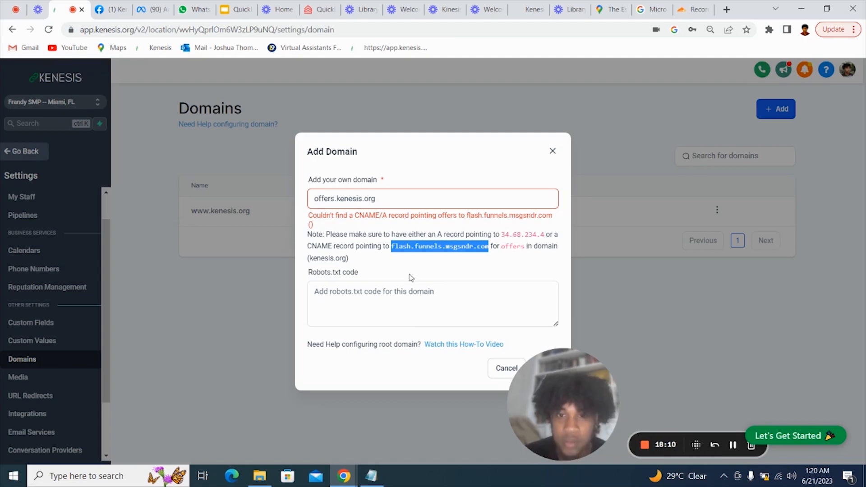
Step: In Cloudflare, start a new DNS record for kenesis.org with type CNAME and name offers, checking the name against the Kenesis domain entry
{"action": "left_click", "coordinate": [681, 6]}
{"action": "scroll", "coordinate": [388, 224], "scroll_direction": "up", "scroll_amount": 1}
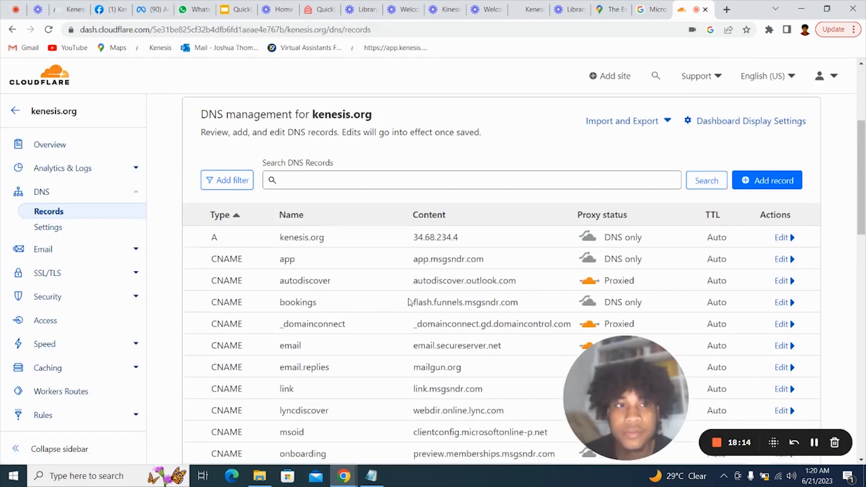
{"action": "left_click", "coordinate": [769, 194]}
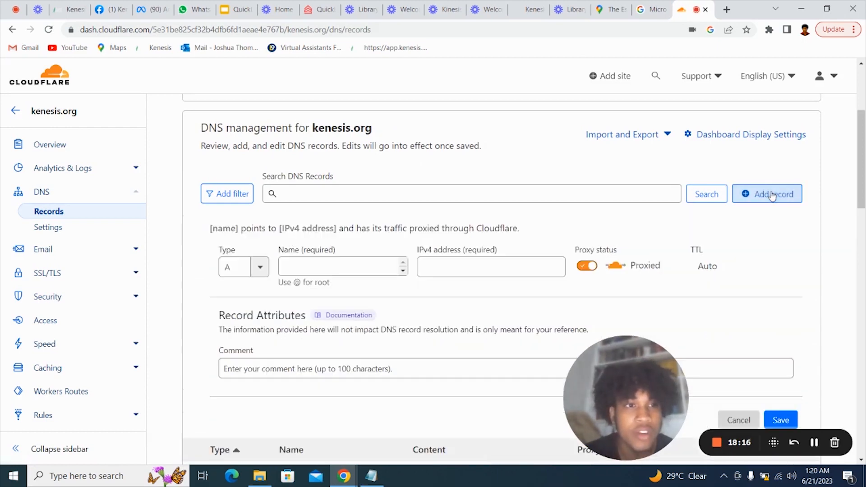
{"action": "left_click", "coordinate": [260, 267]}
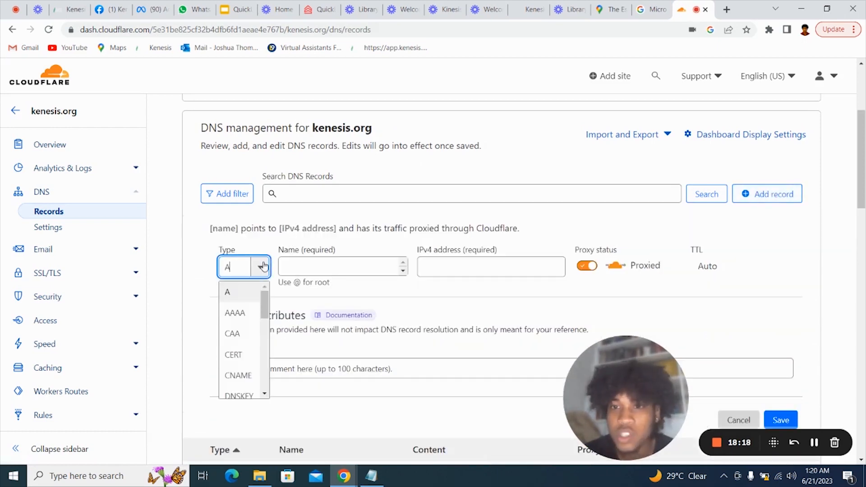
{"action": "left_click", "coordinate": [241, 377]}
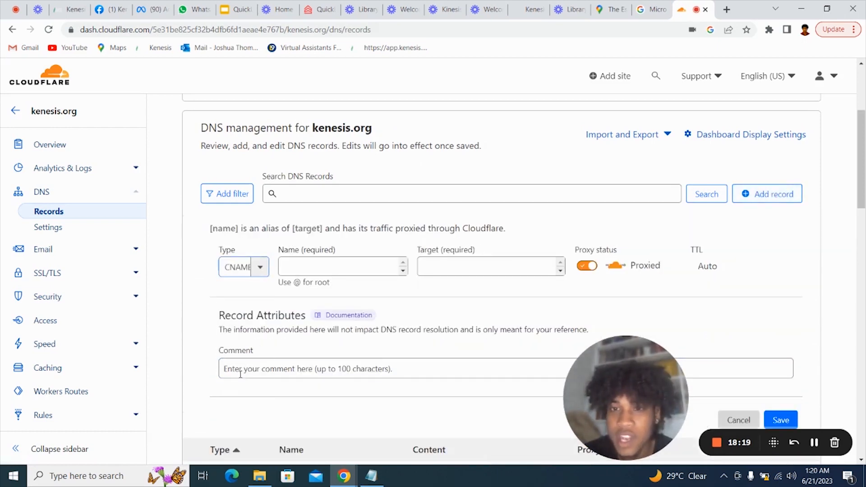
{"action": "left_click", "coordinate": [370, 264]}
{"action": "type", "text": "offers"}
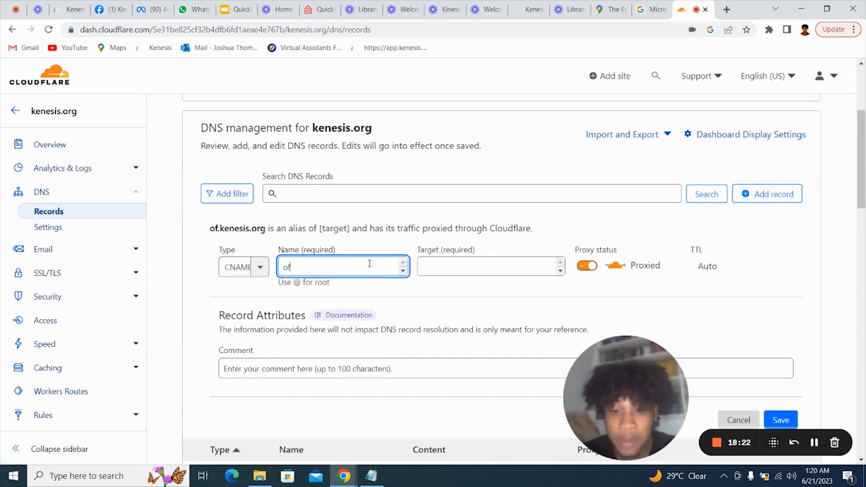
{"action": "left_click", "coordinate": [60, 4]}
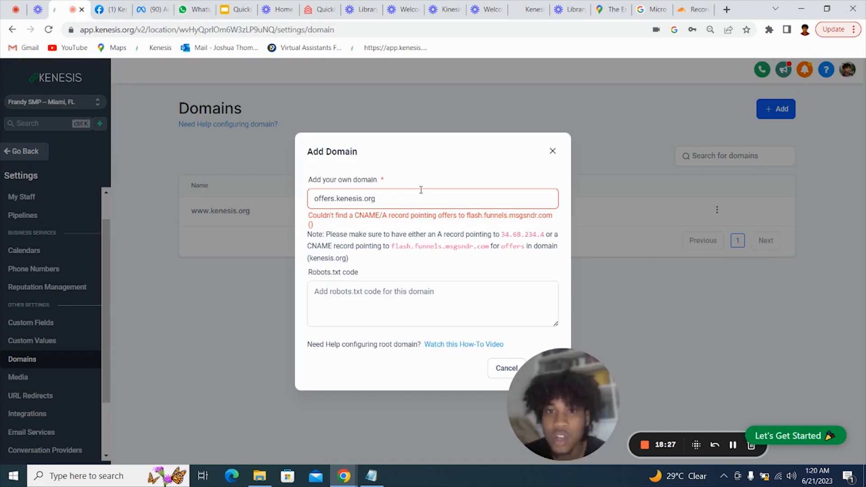
{"action": "left_click", "coordinate": [700, 5]}
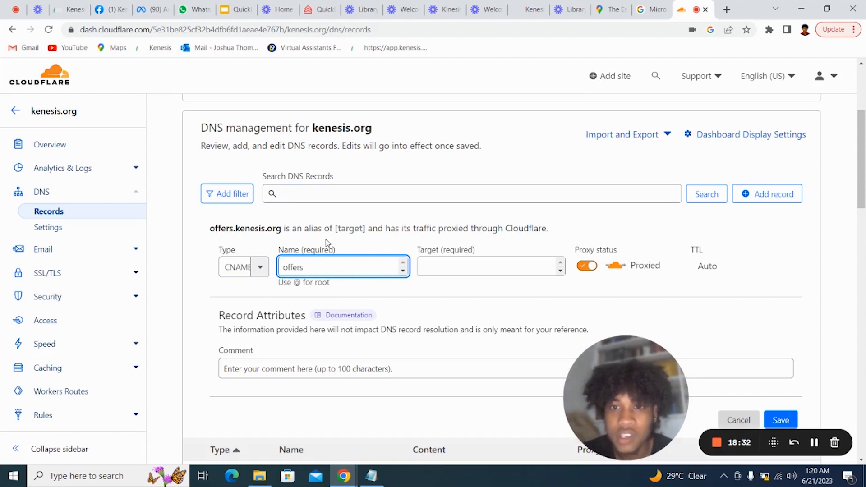
Step: Set the offers record's target to flash.funnels.msgsndr.com with proxy status DNS only, and save the record
{"action": "left_click", "coordinate": [443, 264]}
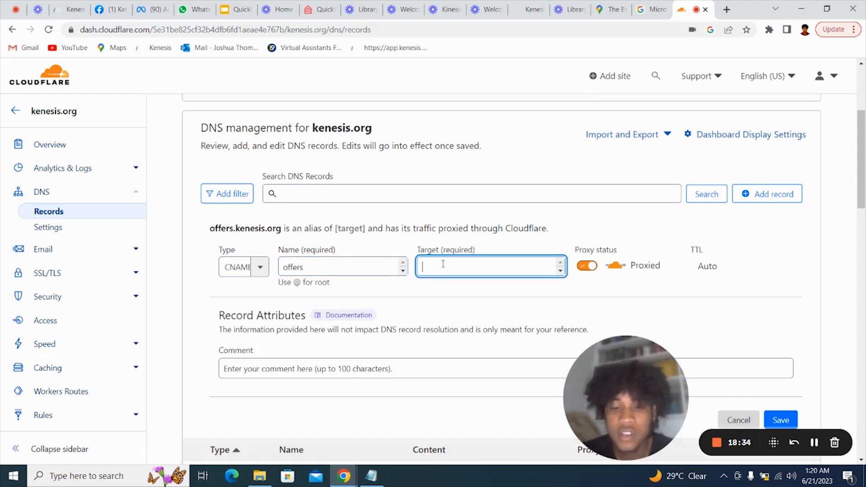
{"action": "key", "text": "ctrl+v"}
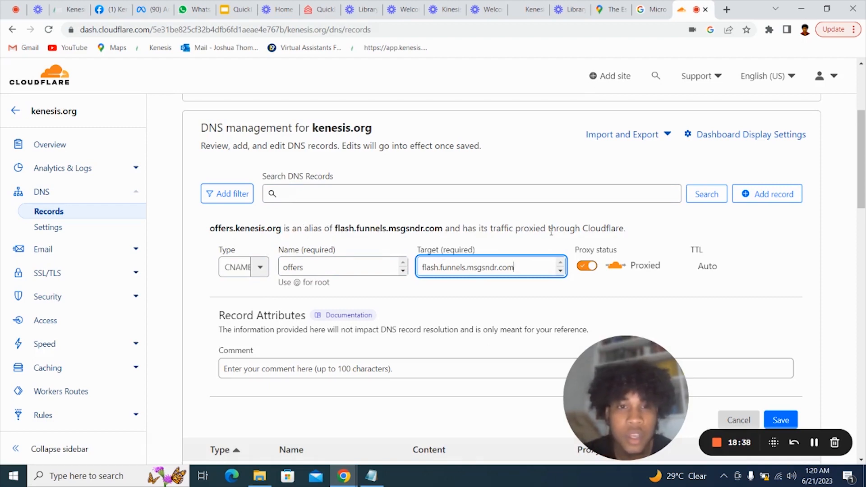
{"action": "left_click", "coordinate": [592, 265]}
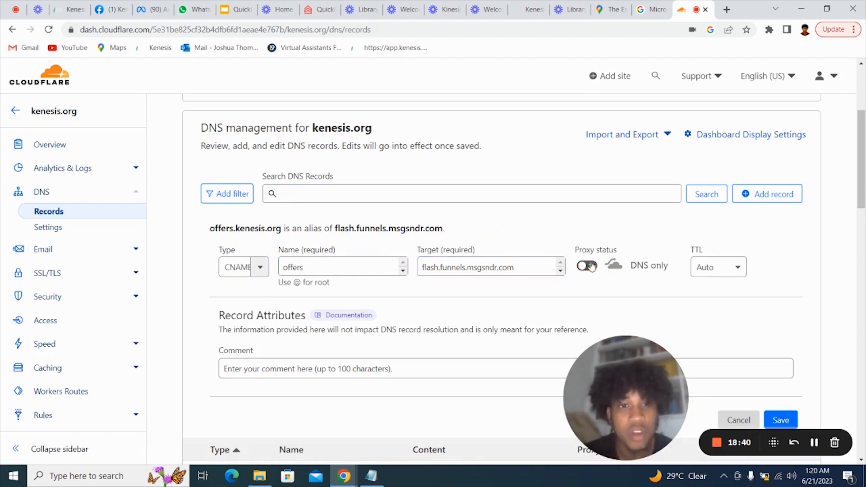
{"action": "scroll", "coordinate": [681, 322], "scroll_direction": "down", "scroll_amount": 1}
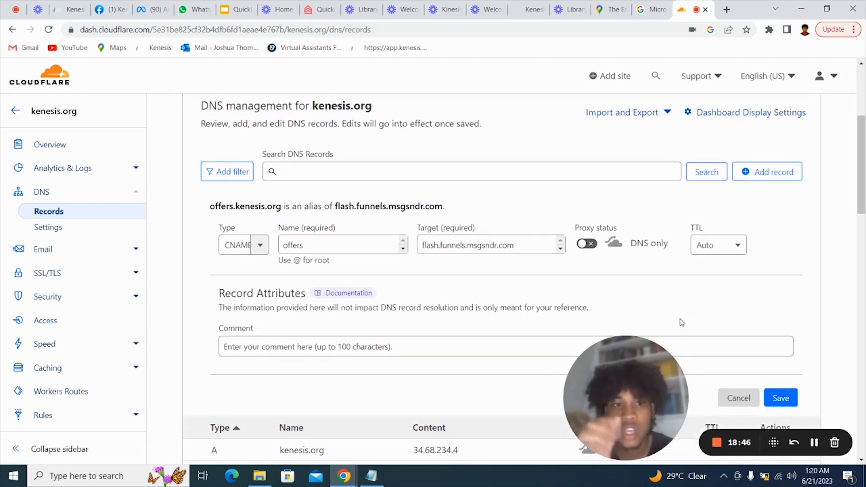
{"action": "left_click", "coordinate": [786, 400]}
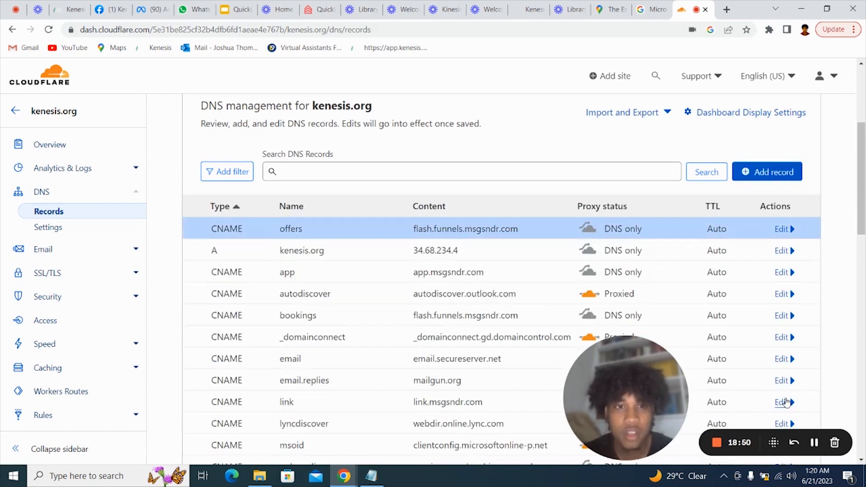
Step: Return to Kenesis and add the domain offers.kenesis.org
{"action": "left_click", "coordinate": [69, 10]}
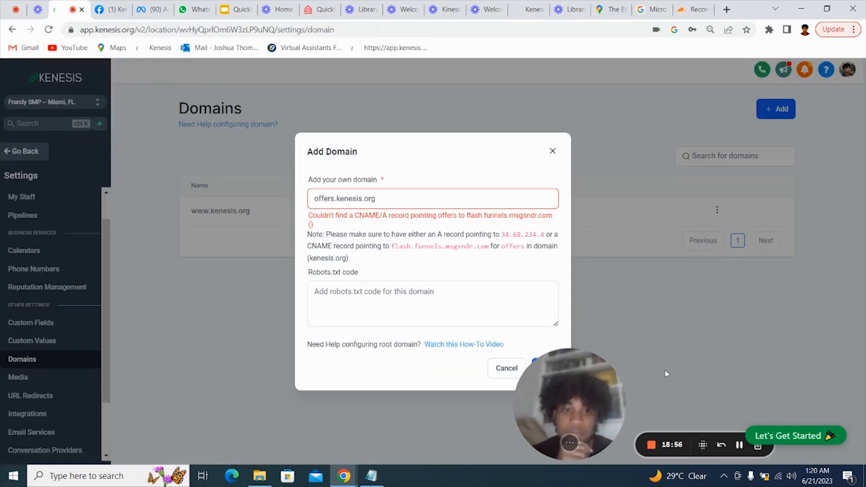
{"action": "left_click_drag", "start_coordinate": [582, 379], "coordinate": [204, 383]}
{"action": "left_click", "coordinate": [551, 374]}
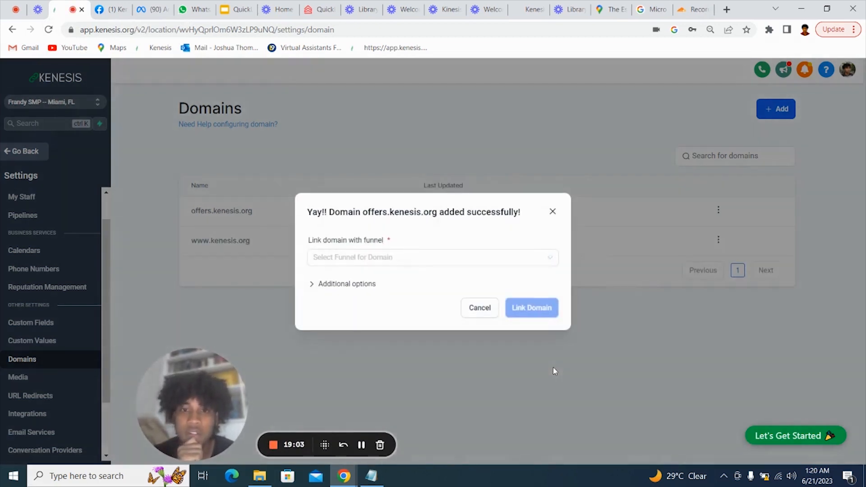
Step: Link the new domain to the Frandy SMP funnel with Book a Call as the default funnel step
{"action": "left_click", "coordinate": [513, 259]}
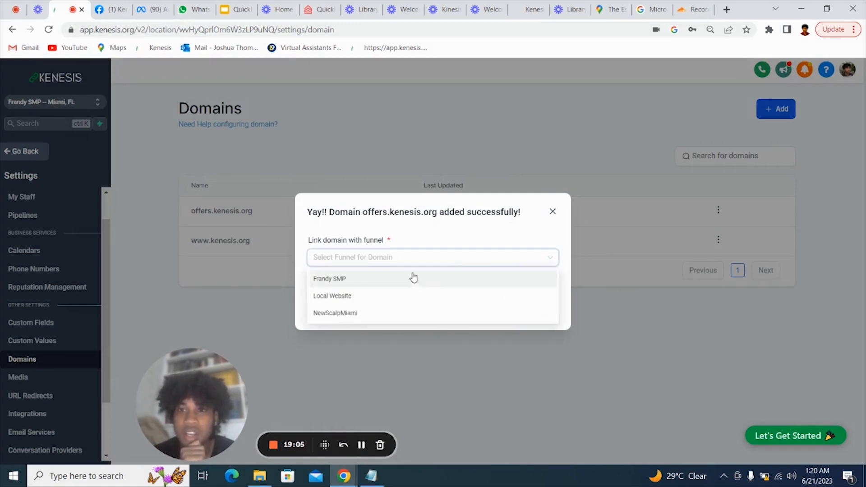
{"action": "left_click", "coordinate": [363, 286]}
{"action": "left_click", "coordinate": [414, 282]}
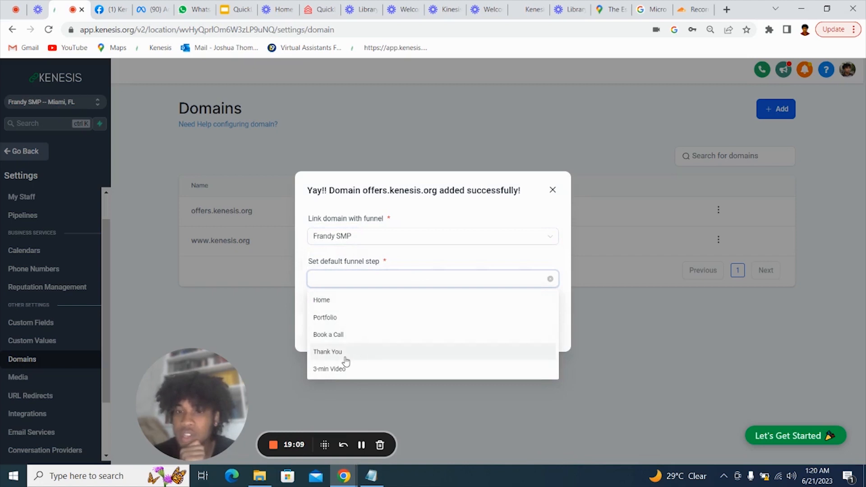
{"action": "left_click", "coordinate": [383, 337]}
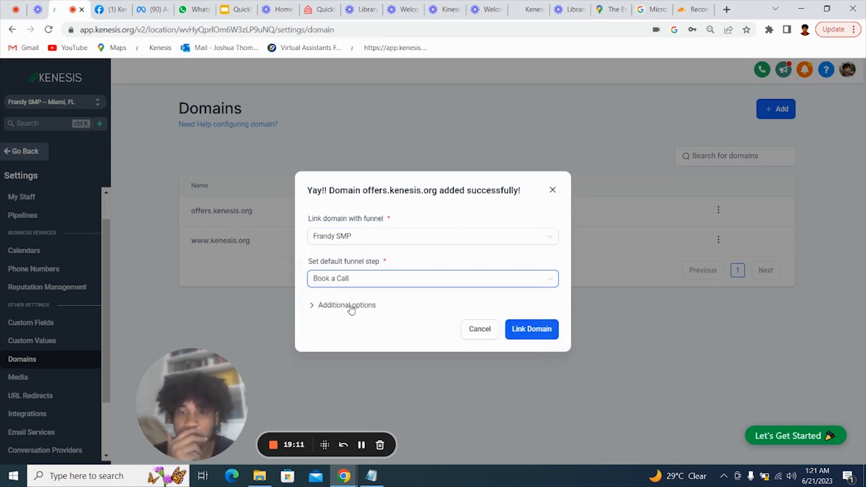
{"action": "left_click", "coordinate": [348, 307]}
{"action": "left_click", "coordinate": [344, 280]}
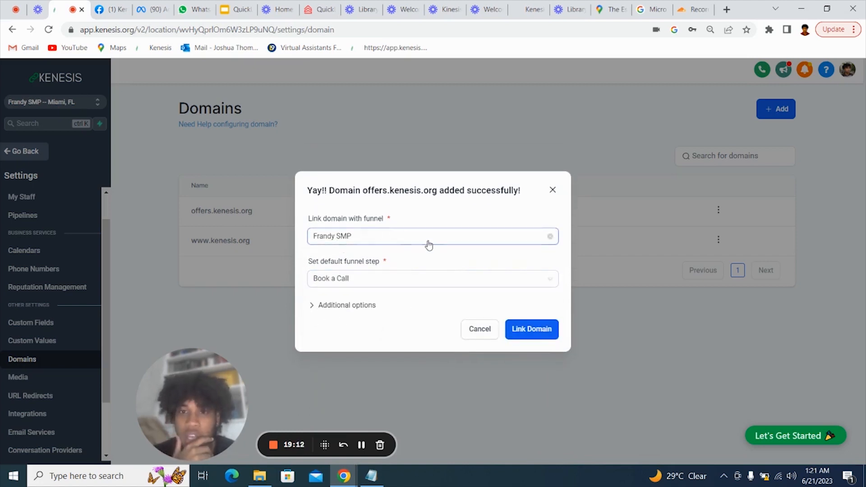
{"action": "left_click", "coordinate": [533, 333]}
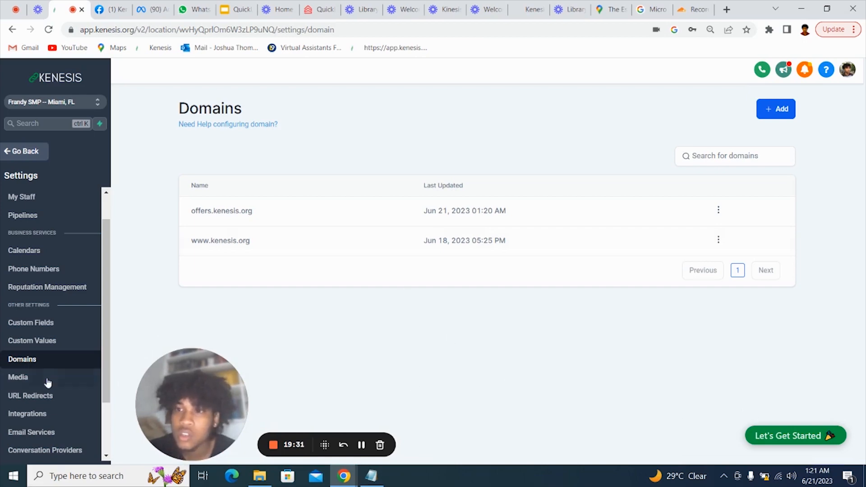
Step: Check the domain assigned in the Frandy SMP funnel's settings, and go back to the funnel list
{"action": "left_click", "coordinate": [25, 153]}
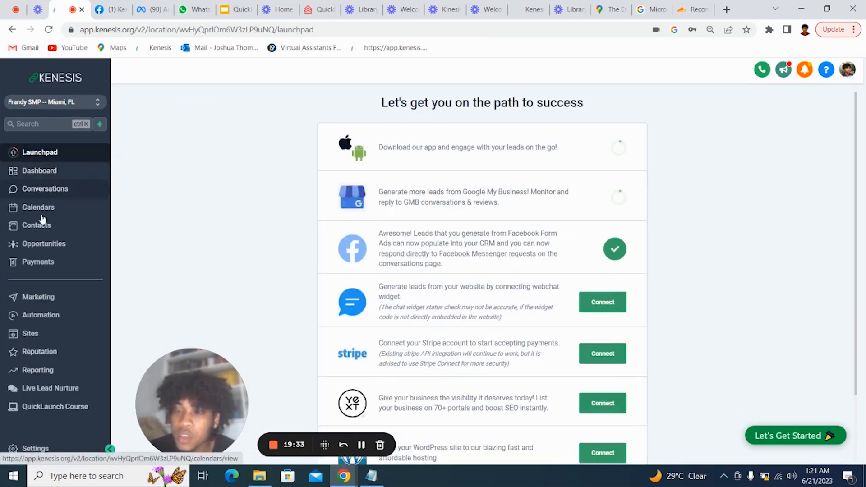
{"action": "left_click", "coordinate": [30, 333]}
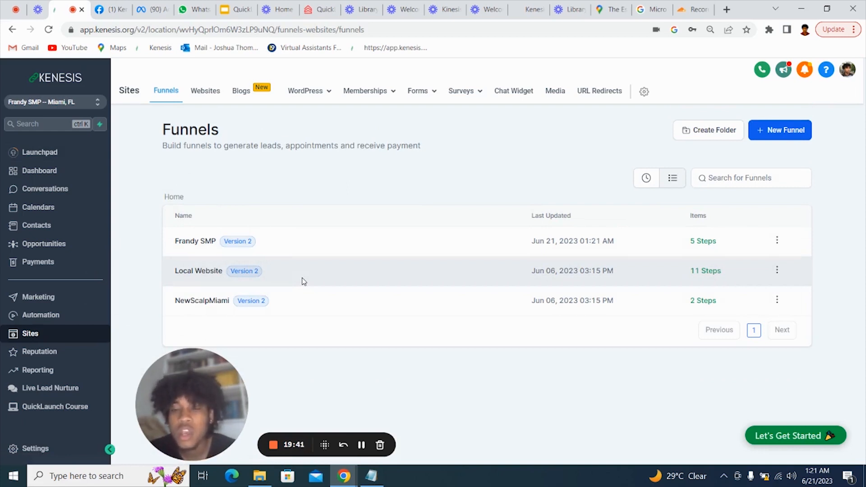
{"action": "left_click", "coordinate": [188, 241]}
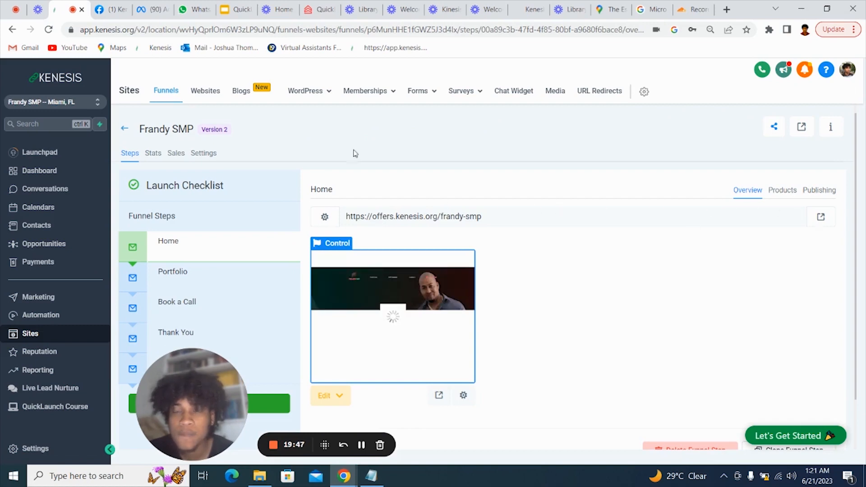
{"action": "left_click", "coordinate": [197, 156]}
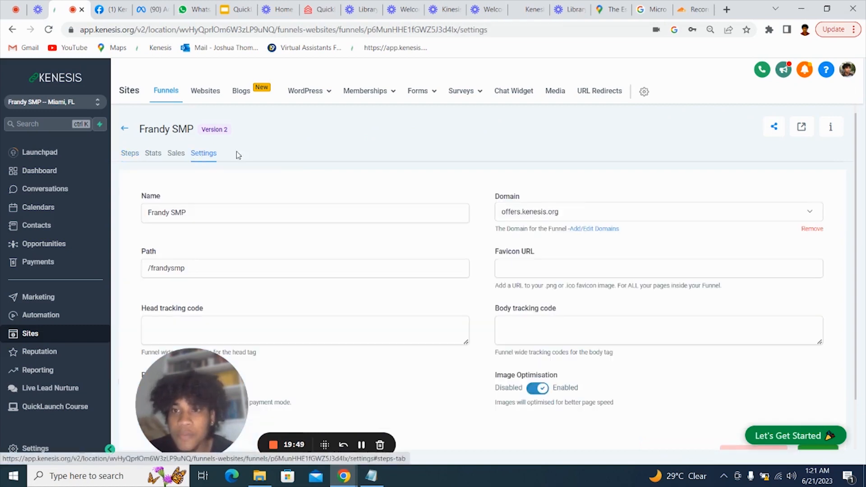
{"action": "left_click", "coordinate": [620, 208]}
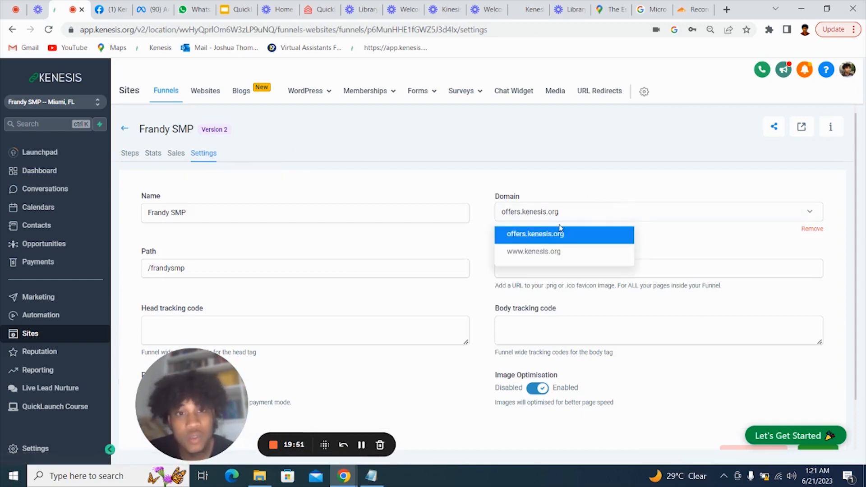
{"action": "left_click", "coordinate": [629, 219]}
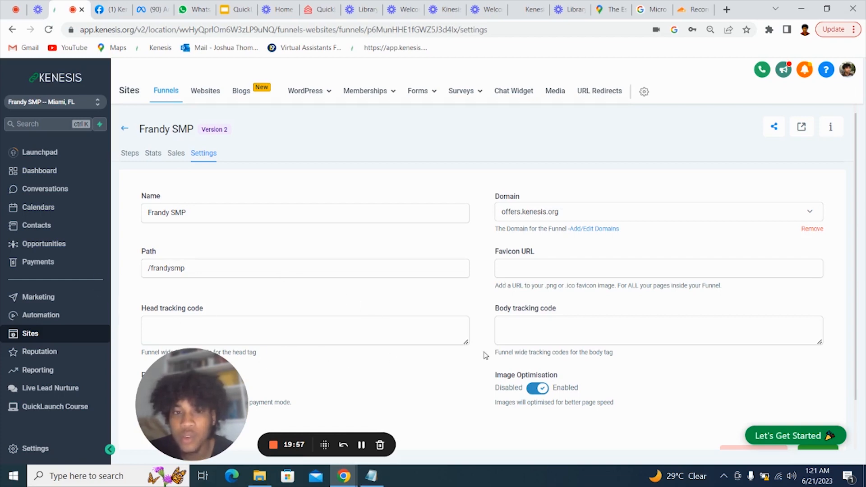
{"action": "left_click", "coordinate": [128, 129]}
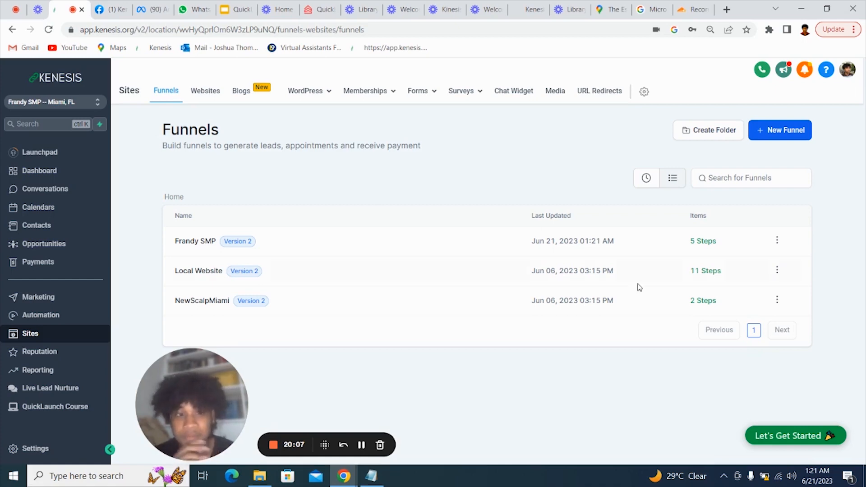
Step: Review the Get started with Kenesis checklist and open the Media page in the settings
{"action": "left_click", "coordinate": [793, 437]}
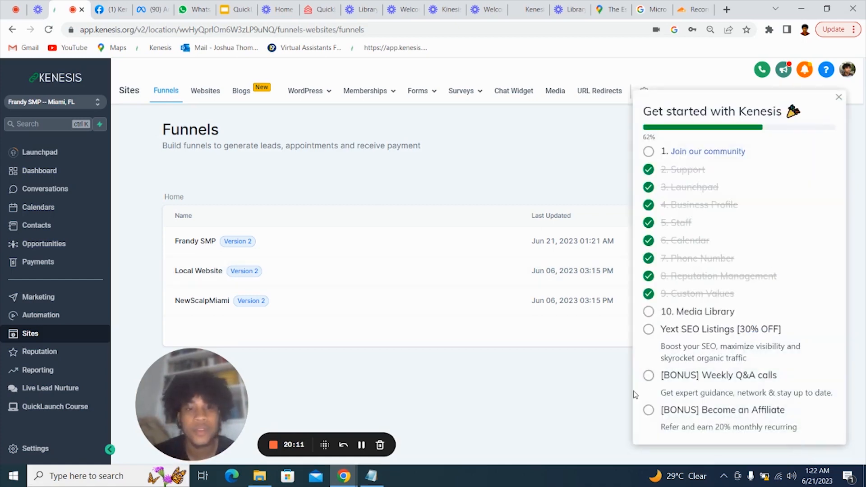
{"action": "left_click", "coordinate": [840, 97]}
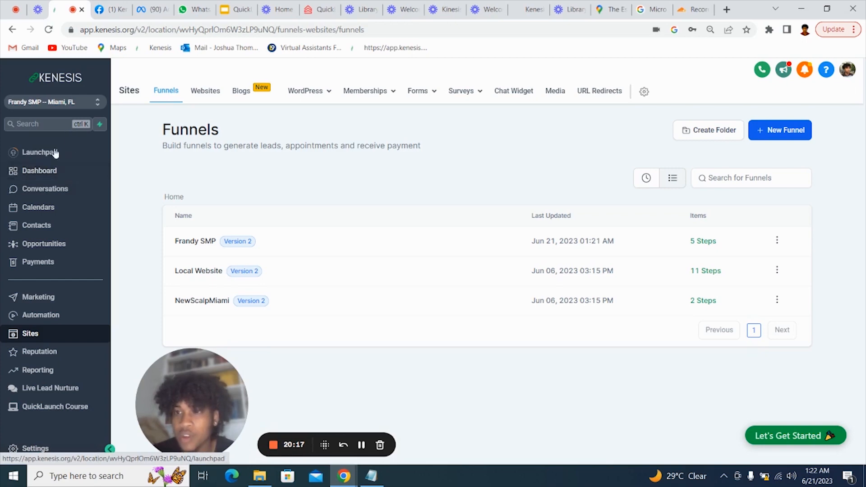
{"action": "left_click", "coordinate": [36, 449]}
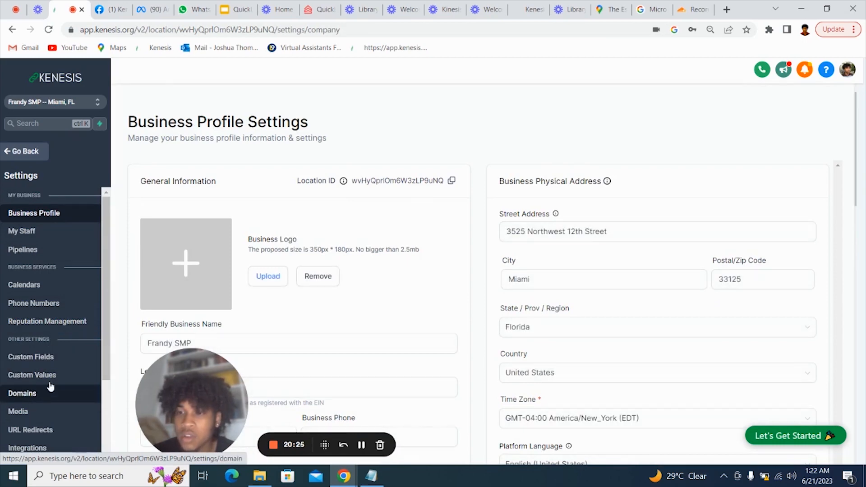
{"action": "left_click", "coordinate": [31, 411]}
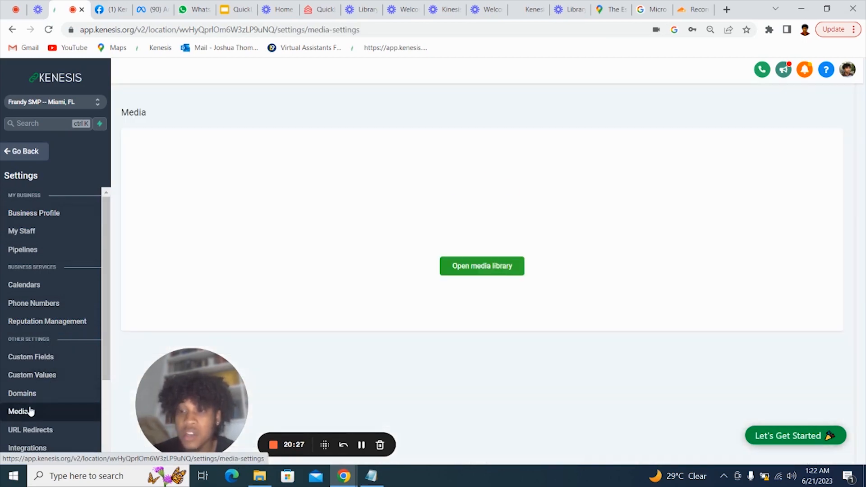
Step: View the files in the media library and mark Media Library as complete in the Get started with Kenesis checklist
{"action": "left_click", "coordinate": [476, 268]}
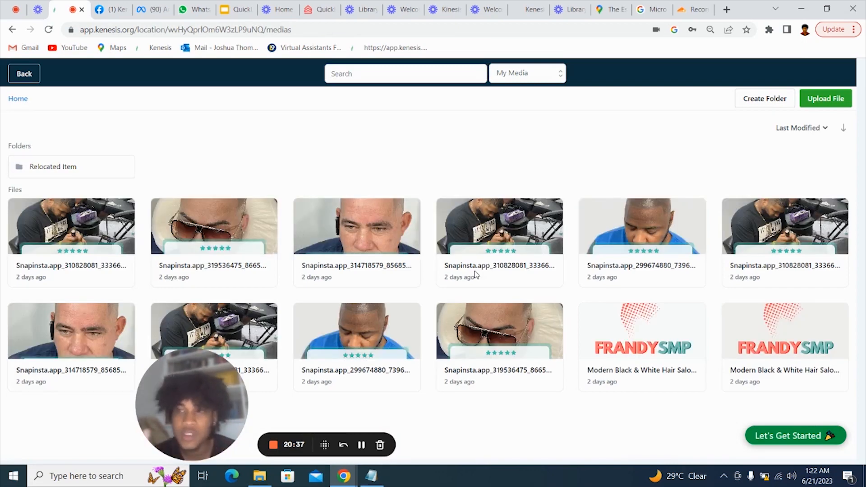
{"action": "left_click", "coordinate": [25, 75]}
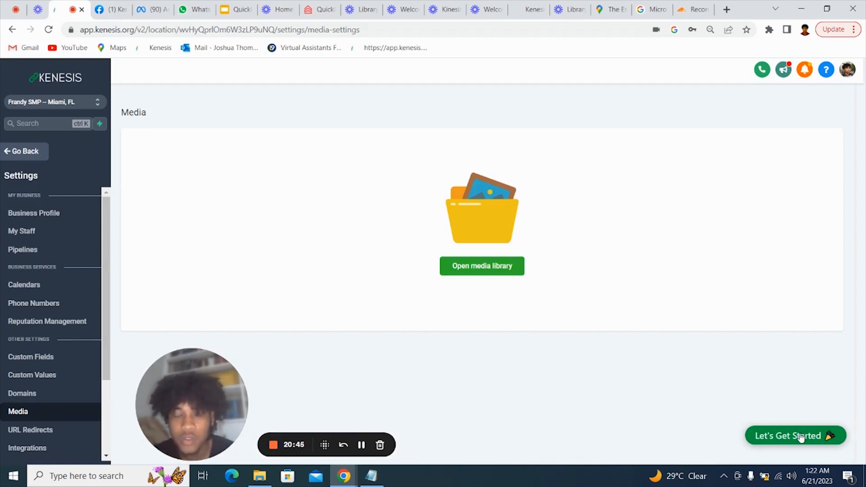
{"action": "left_click", "coordinate": [775, 445]}
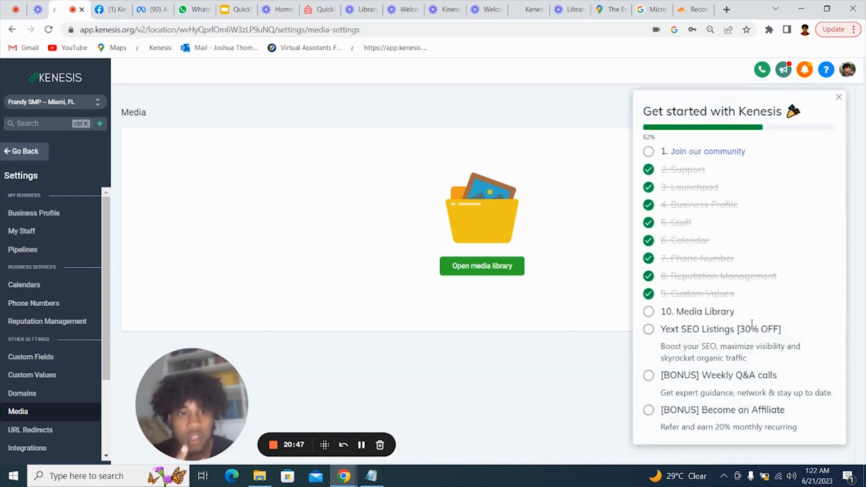
{"action": "left_click", "coordinate": [651, 312]}
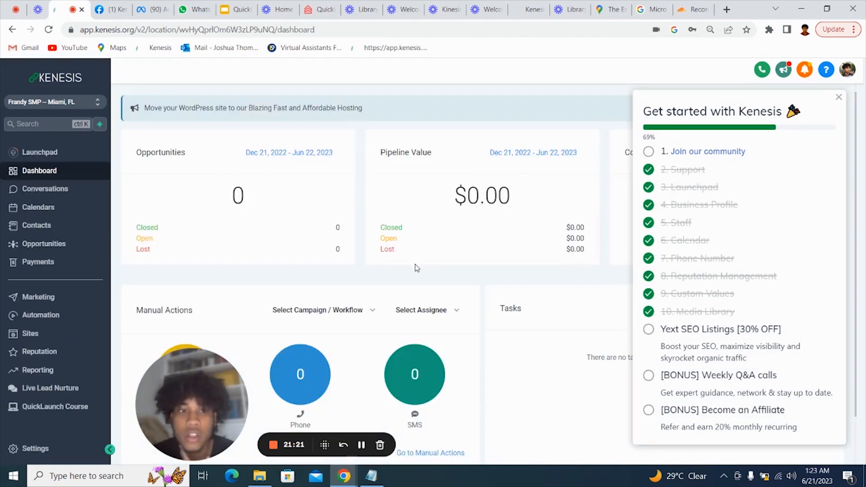
Step: Open the 4. Nurture Campaign workflow from the automation workflows and inspect its first SMS action
{"action": "left_click", "coordinate": [72, 315]}
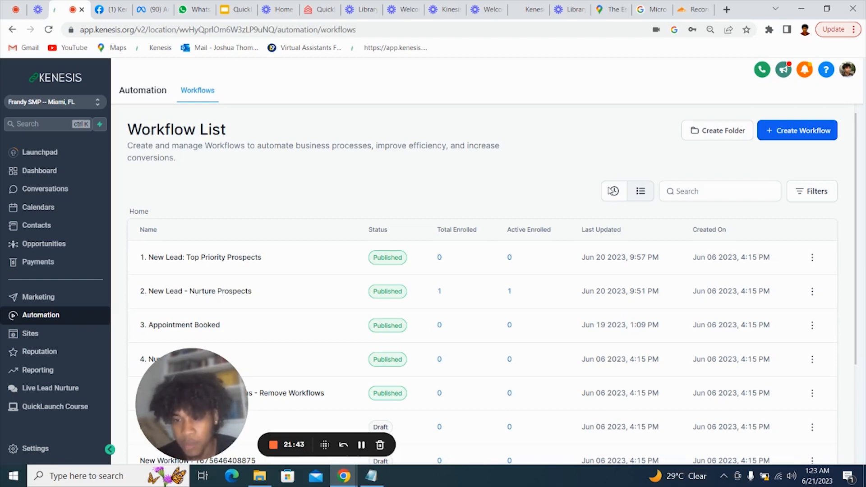
{"action": "scroll", "coordinate": [456, 221], "scroll_direction": "down", "scroll_amount": 1}
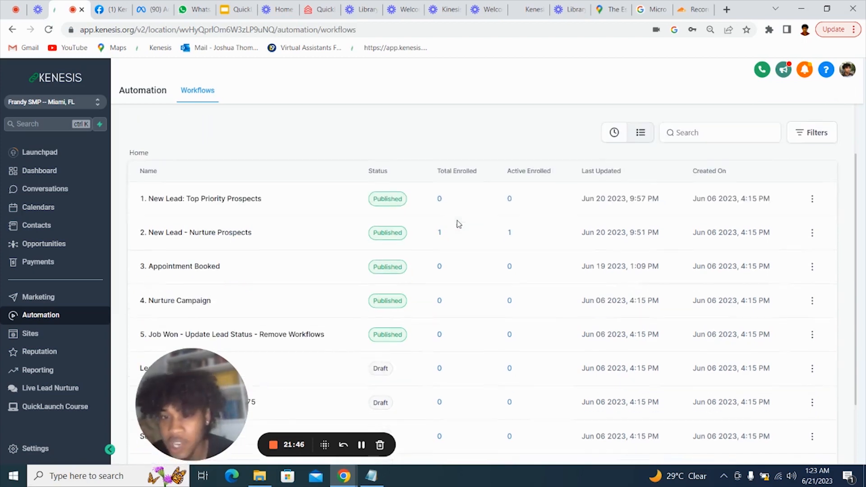
{"action": "left_click", "coordinate": [176, 306]}
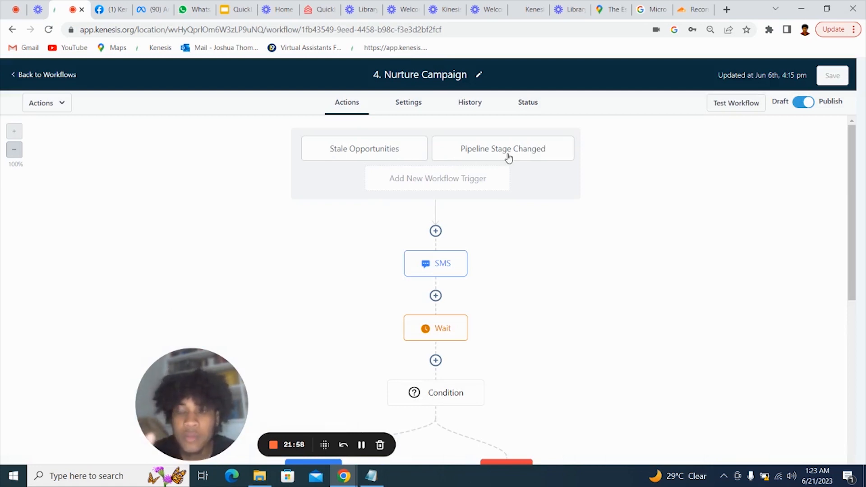
{"action": "scroll", "coordinate": [505, 241], "scroll_direction": "down", "scroll_amount": 1}
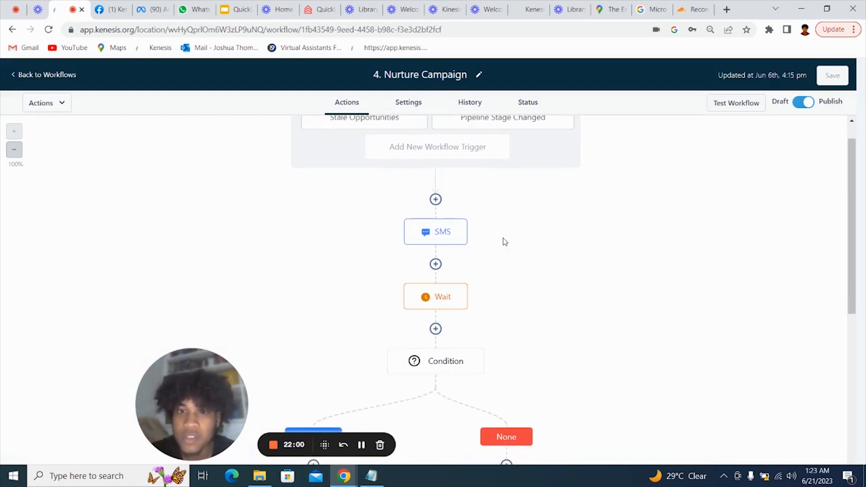
{"action": "left_click", "coordinate": [444, 237]}
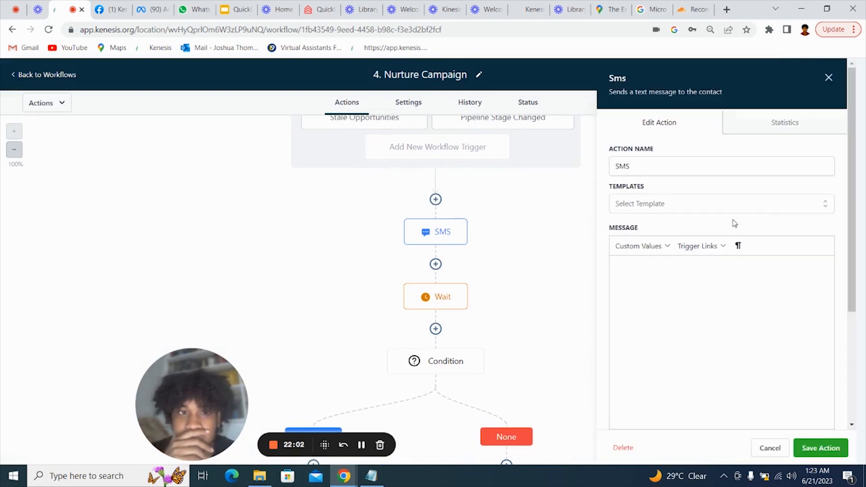
{"action": "left_click", "coordinate": [828, 77]}
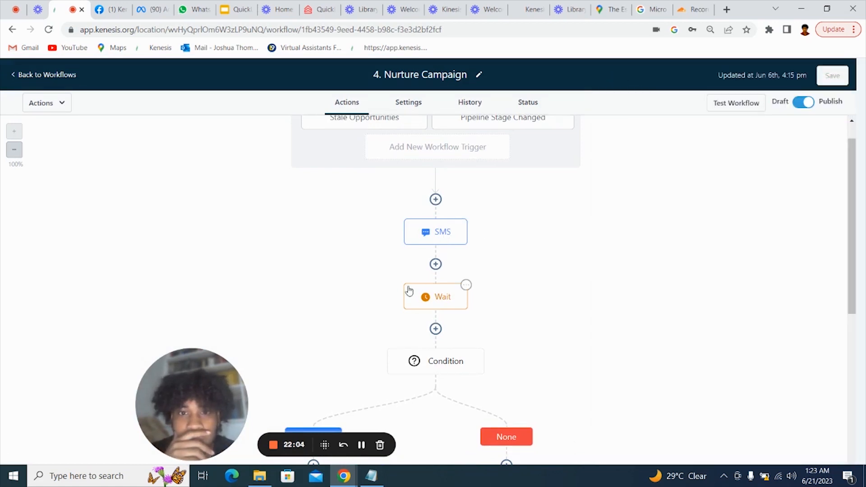
Step: Browse the actions that can be inserted ahead of the first SMS action in the Nurture Campaign workflow
{"action": "left_click", "coordinate": [435, 199]}
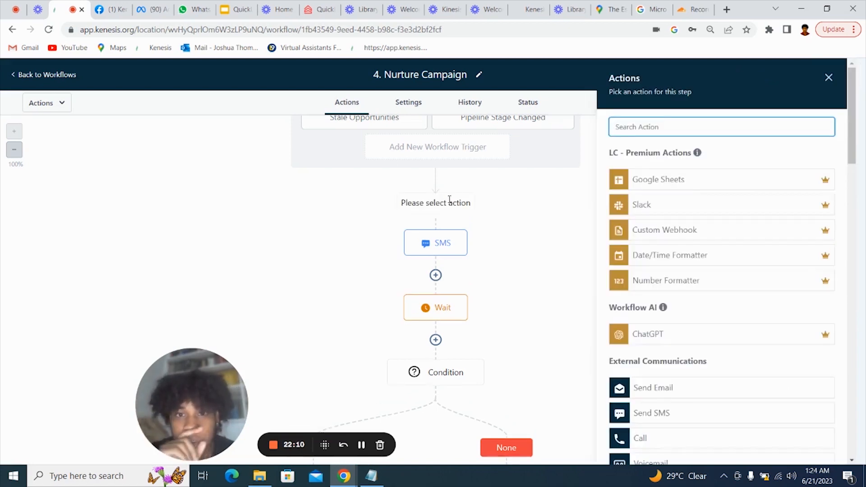
{"action": "scroll", "coordinate": [656, 241], "scroll_direction": "down", "scroll_amount": 2}
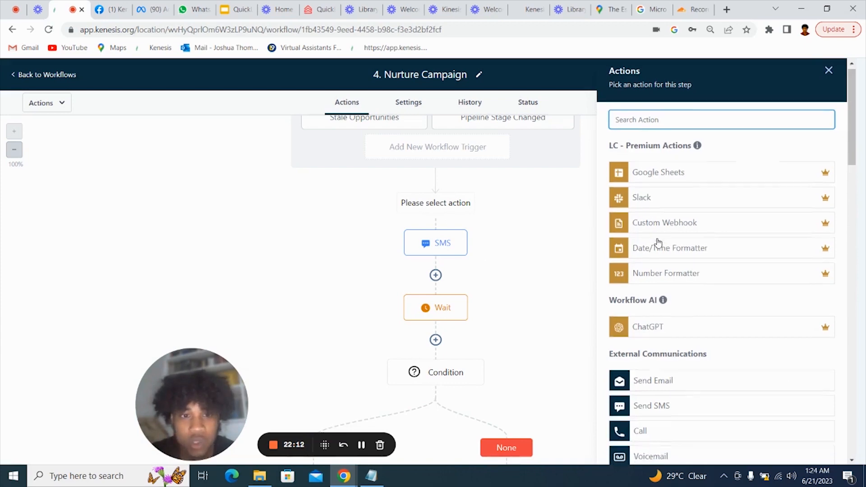
{"action": "mouse_move", "coordinate": [662, 268]}
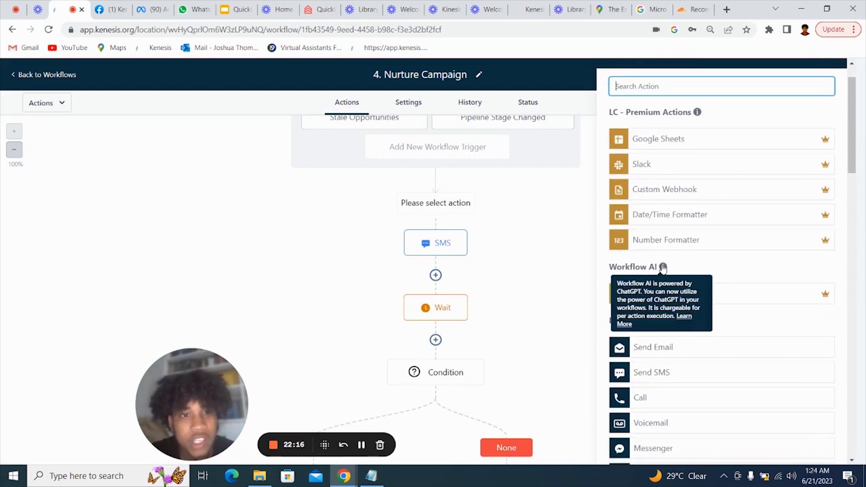
{"action": "scroll", "coordinate": [711, 215], "scroll_direction": "up", "scroll_amount": 1}
{"action": "scroll", "coordinate": [714, 353], "scroll_direction": "down", "scroll_amount": 2}
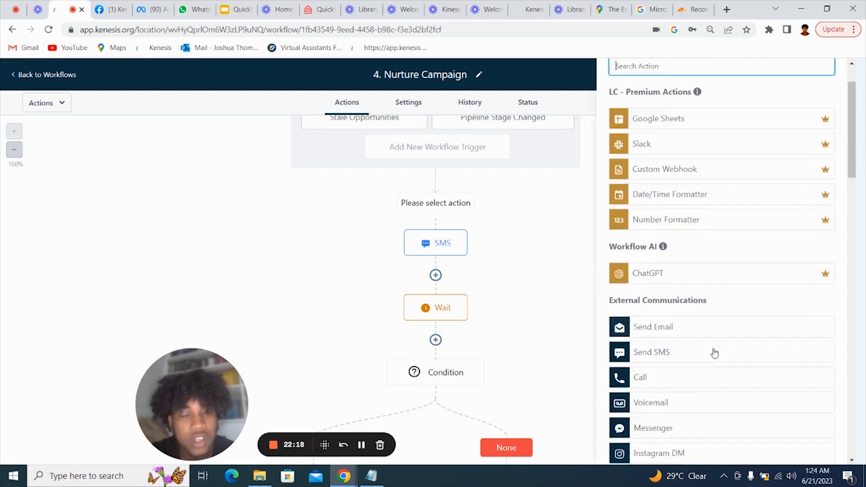
{"action": "scroll", "coordinate": [714, 353], "scroll_direction": "down", "scroll_amount": 5}
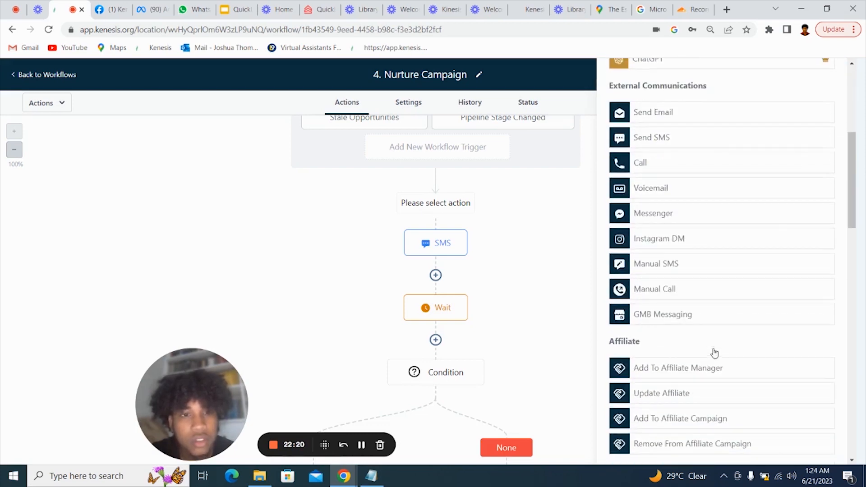
{"action": "scroll", "coordinate": [714, 353], "scroll_direction": "down", "scroll_amount": 6}
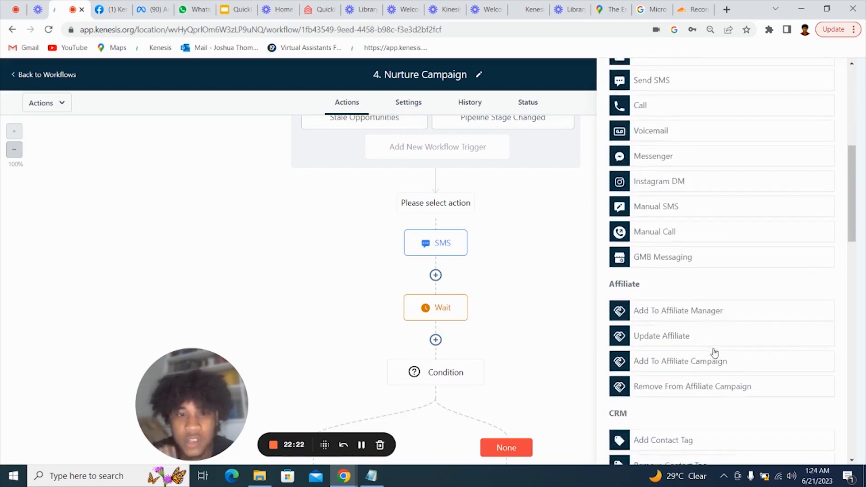
{"action": "scroll", "coordinate": [714, 353], "scroll_direction": "down", "scroll_amount": 4}
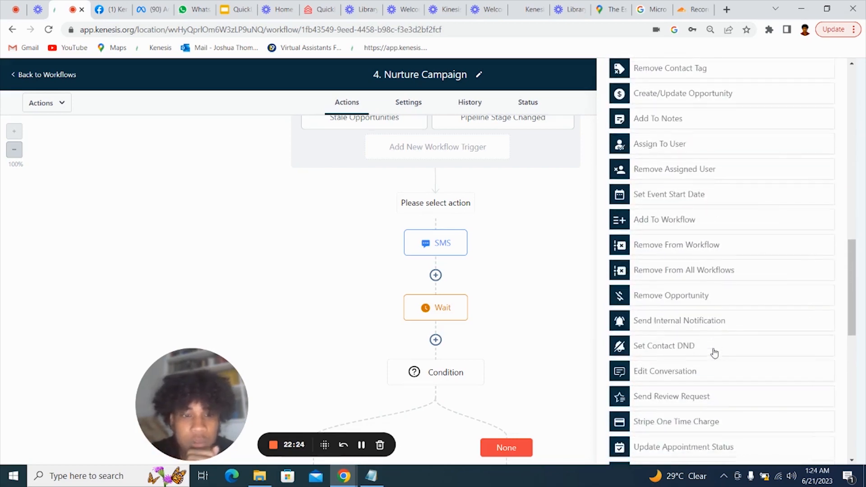
Step: Try out a Send Review Request action with SMS as the review type and discard it without saving
{"action": "left_click", "coordinate": [675, 395]}
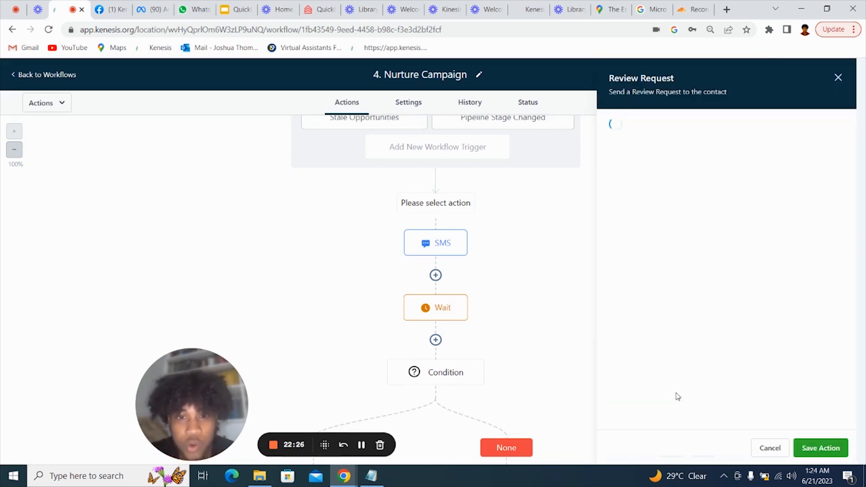
{"action": "left_click", "coordinate": [734, 194]}
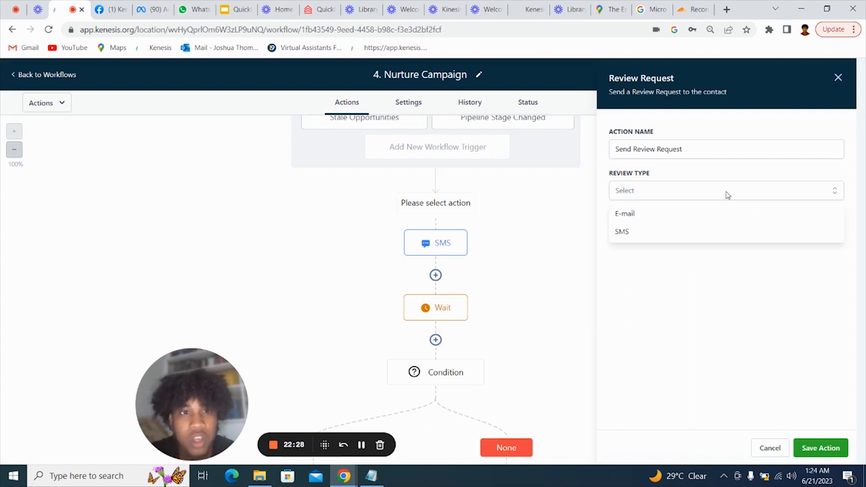
{"action": "left_click", "coordinate": [638, 229]}
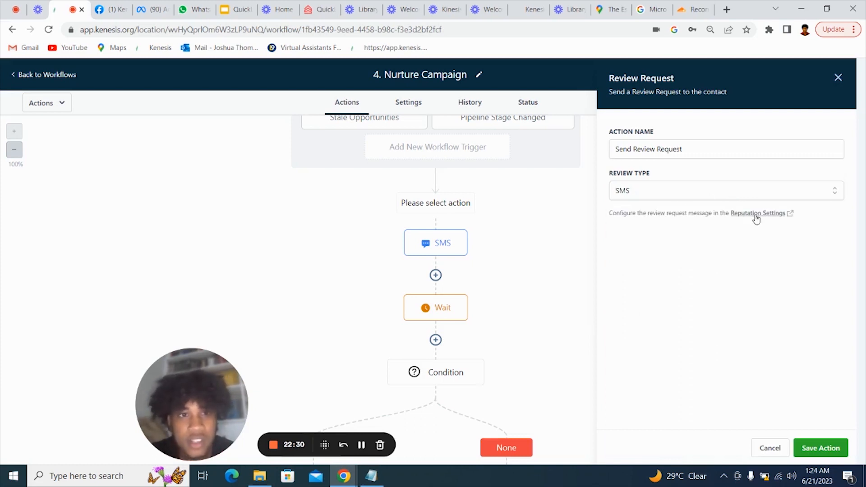
{"action": "left_click", "coordinate": [760, 446]}
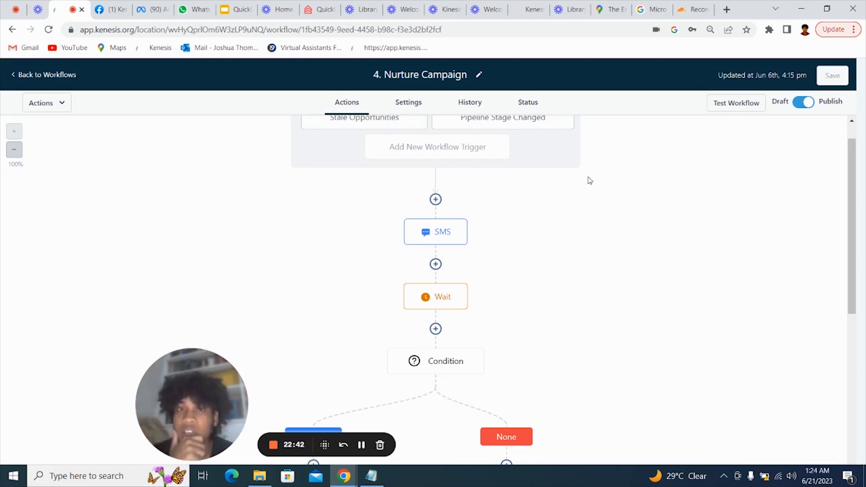
Step: Switch to the QuickLaunch Part (2/2) presentation in Google Slides and start the slideshow at the Quicklaunch Part [2/2] slide
{"action": "left_click", "coordinate": [238, 6]}
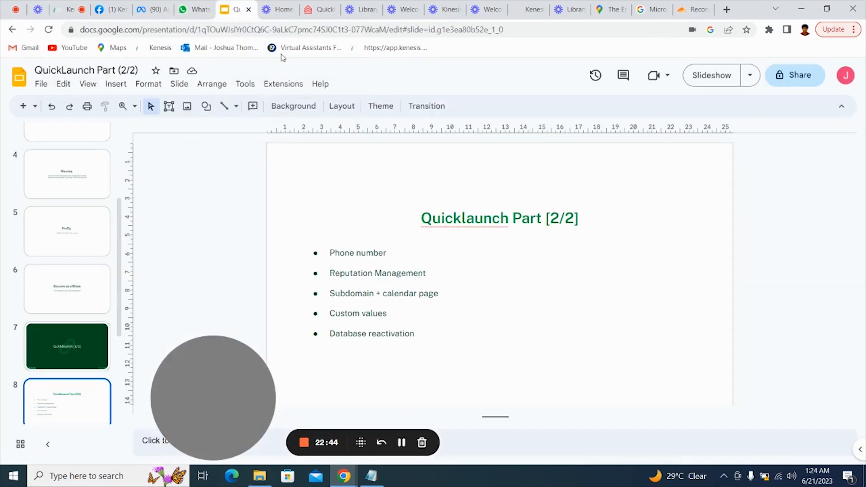
{"action": "left_click", "coordinate": [717, 75]}
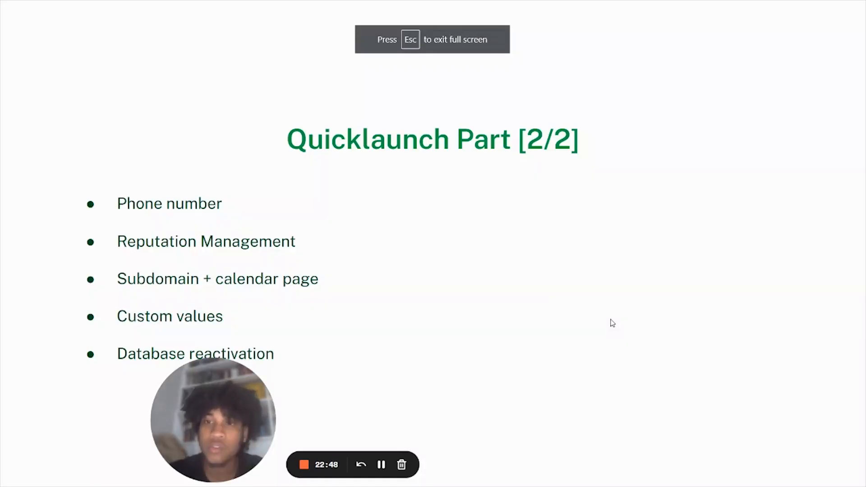